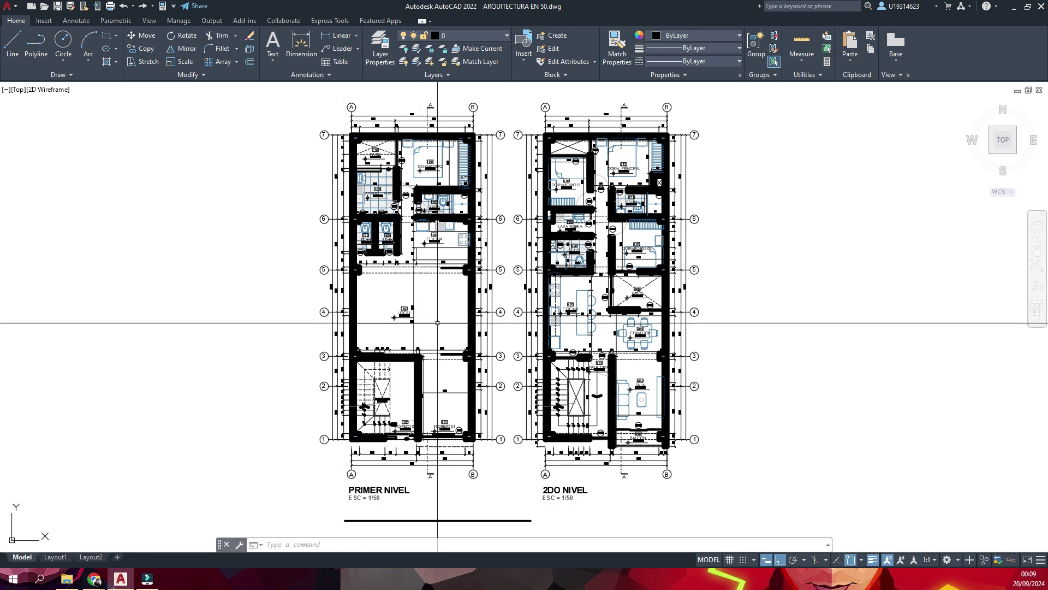
# Step: Inspect the P-03 door tag, then pan to room 107 and its door tags
pyautogui.scroll(3, 385, 241)
pyautogui.scroll(3, 385, 241)
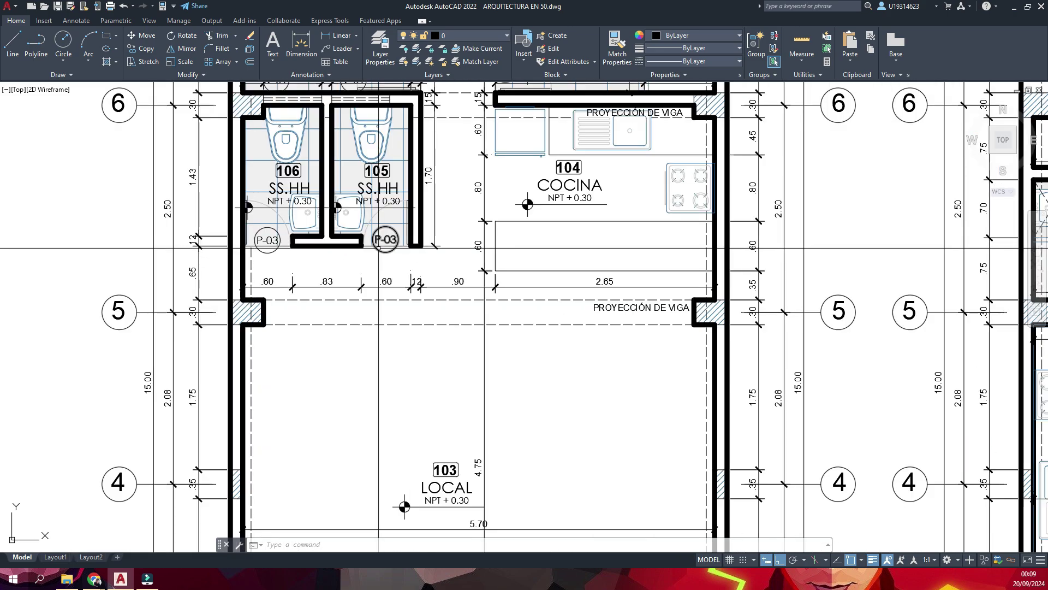
pyautogui.scroll(2, 382, 252)
pyautogui.click(393, 254)
pyautogui.scroll(2, 380, 258)
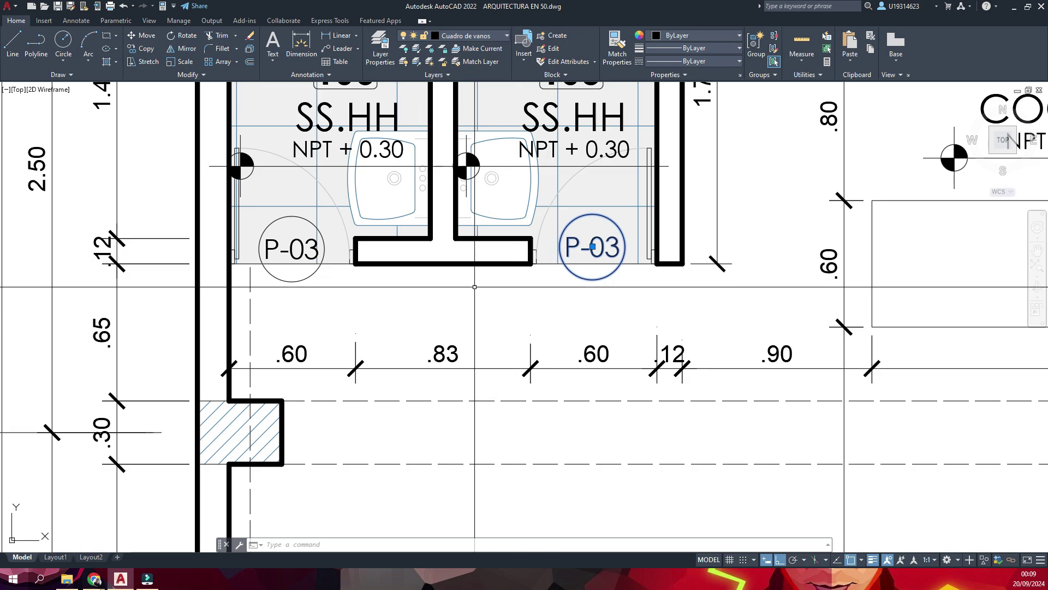
pyautogui.press('Escape')
pyautogui.scroll(-4, 308, 283)
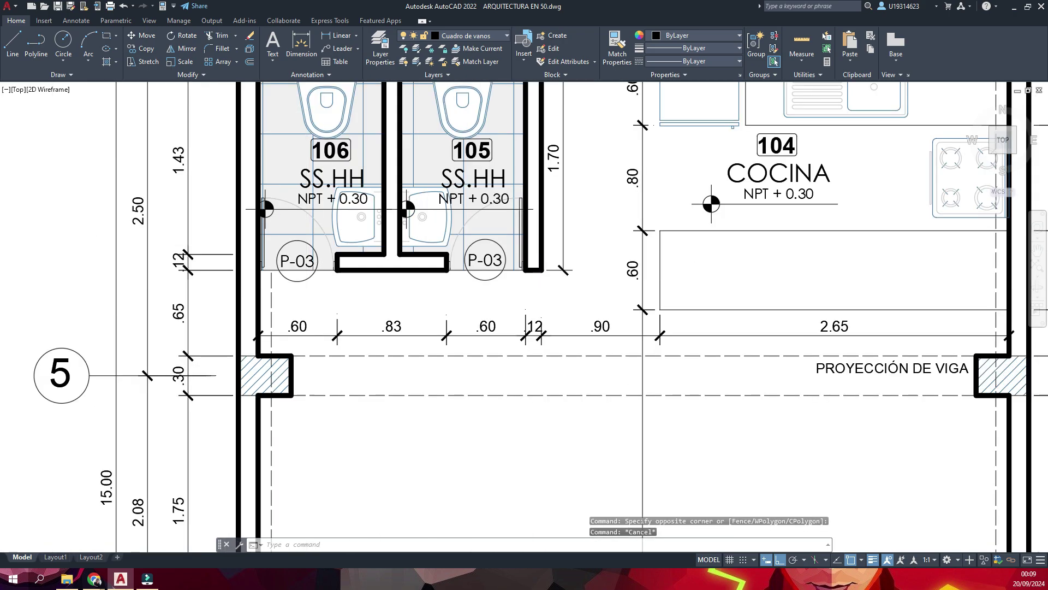
pyautogui.scroll(-1, 308, 284)
pyautogui.click(306, 278)
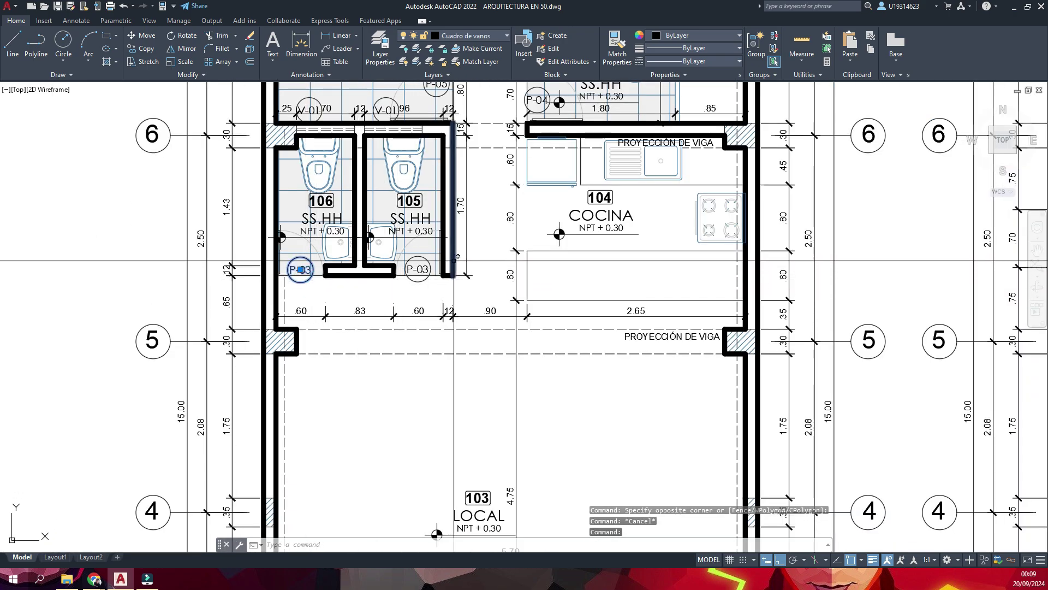
pyautogui.moveTo(447, 200); pyautogui.dragTo(390, 336, button='middle')
pyautogui.scroll(4, 464, 230)
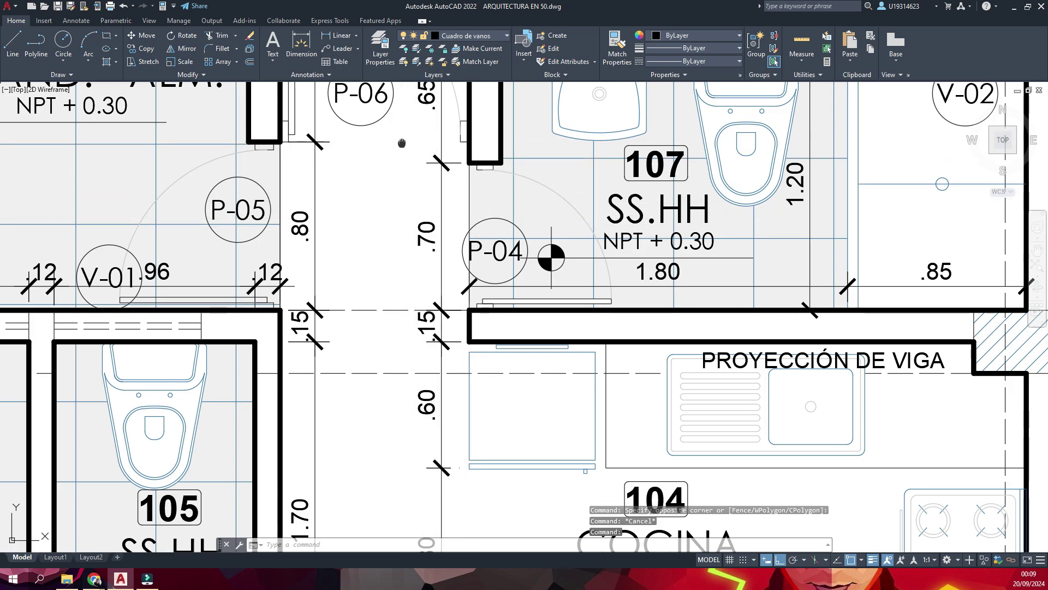
pyautogui.moveTo(464, 229); pyautogui.dragTo(470, 353, button='middle')
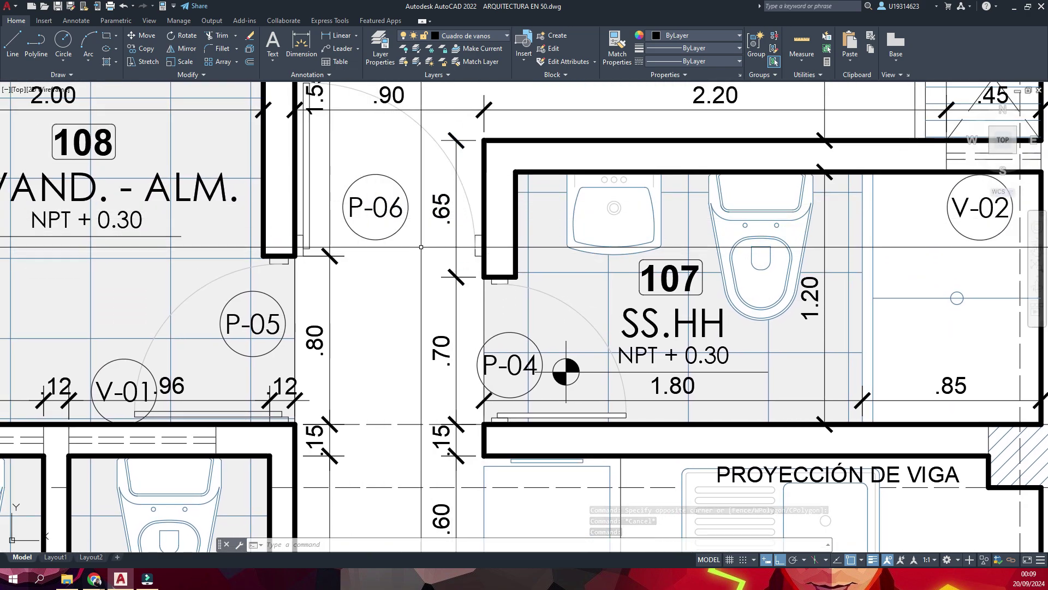
pyautogui.press('Escape')
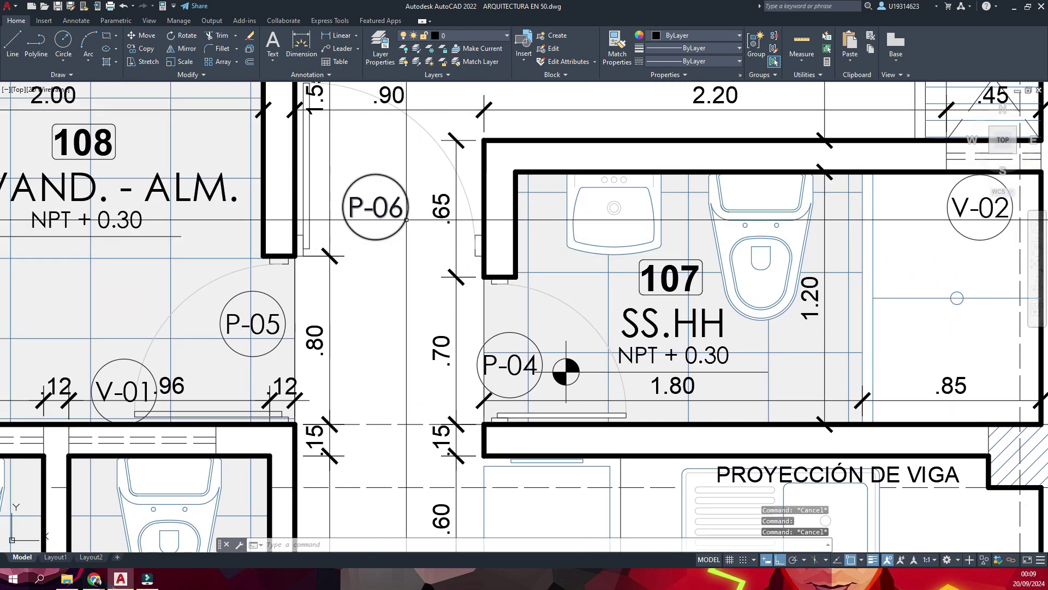
# Step: Review the P-06 door tag's COD, ANCHO, ALTURA and DESCRIPCION attribute values
pyautogui.click(406, 220)
pyautogui.doubleClick(406, 220)
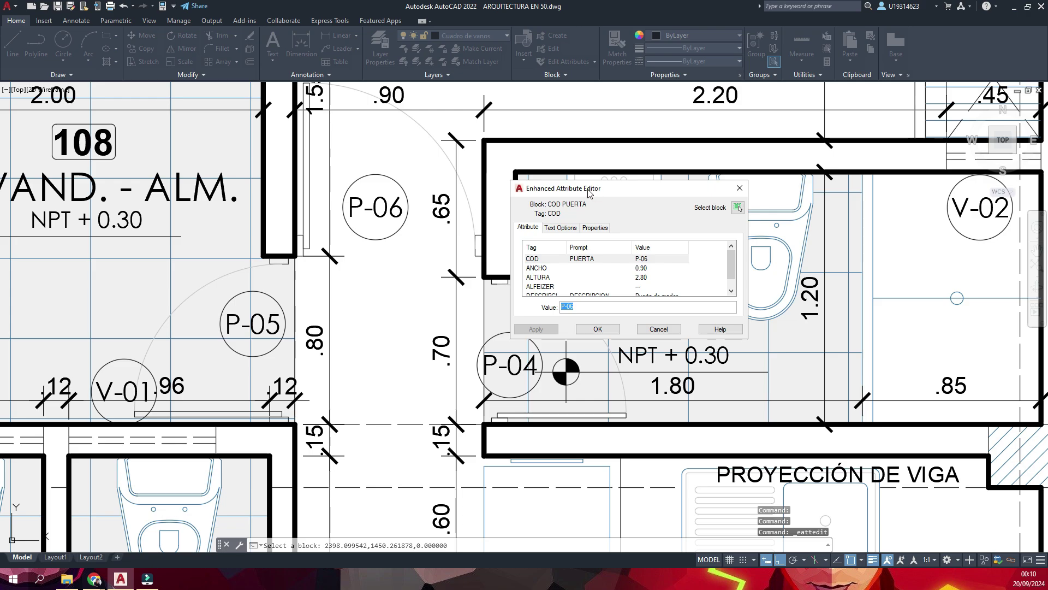
pyautogui.moveTo(590, 192); pyautogui.dragTo(309, 192)
pyautogui.click(304, 261)
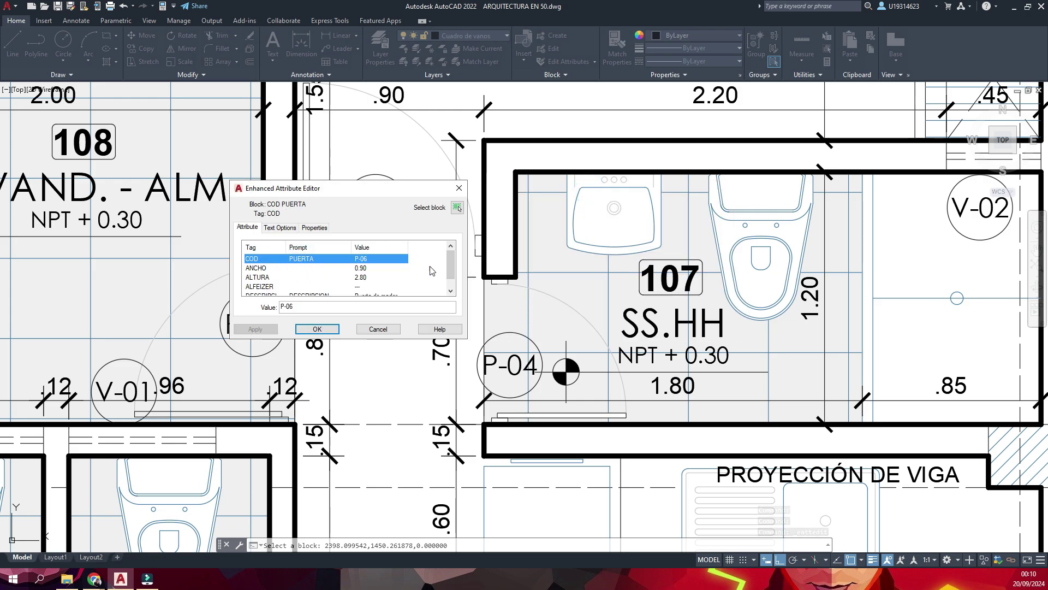
pyautogui.moveTo(291, 190); pyautogui.dragTo(292, 177)
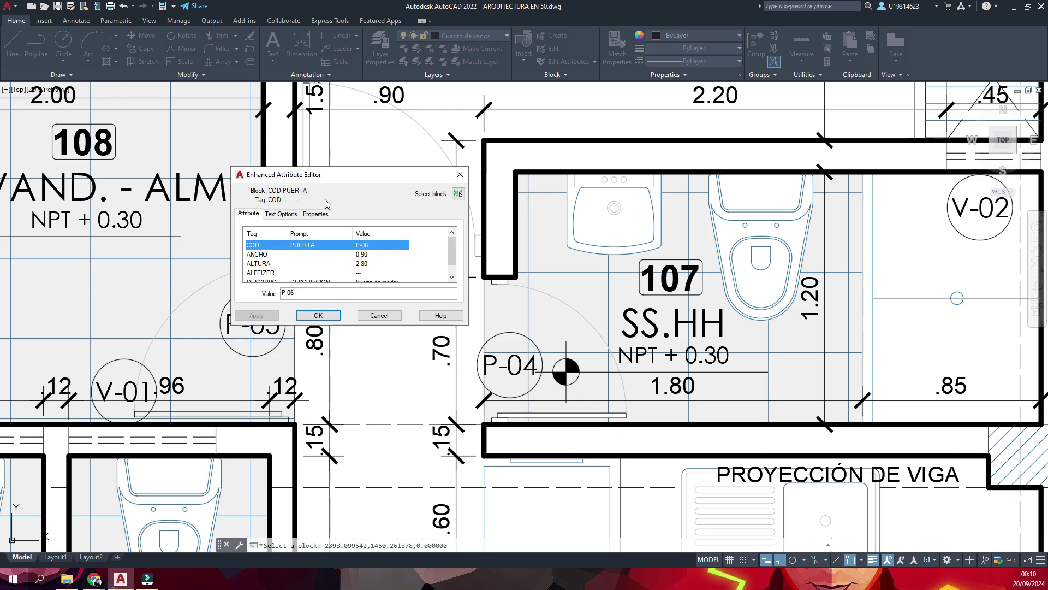
pyautogui.click(365, 247)
pyautogui.doubleClick(306, 294)
pyautogui.click(365, 254)
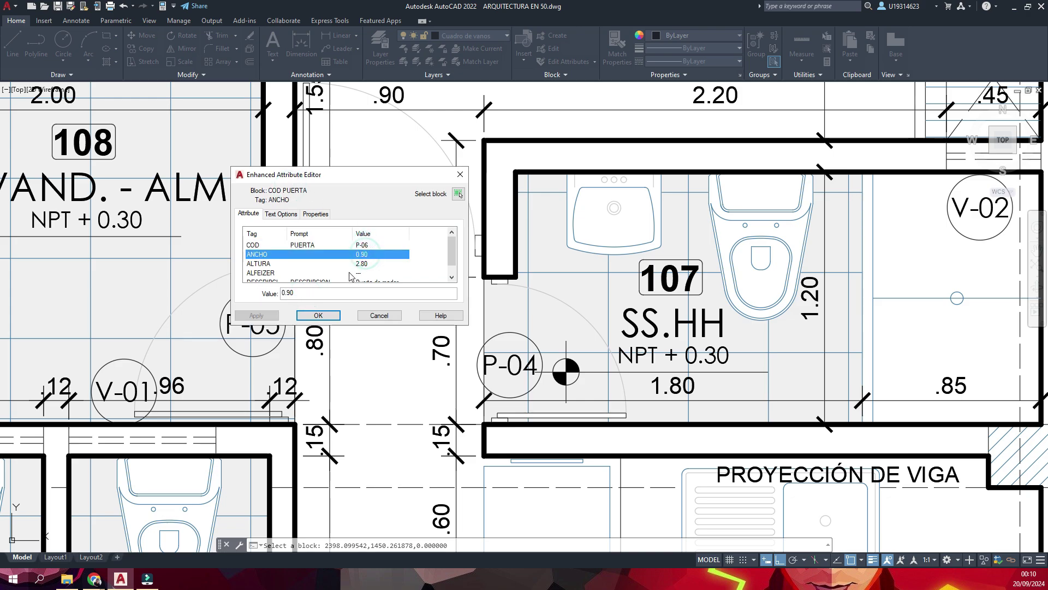
pyautogui.moveTo(450, 252); pyautogui.dragTo(451, 273)
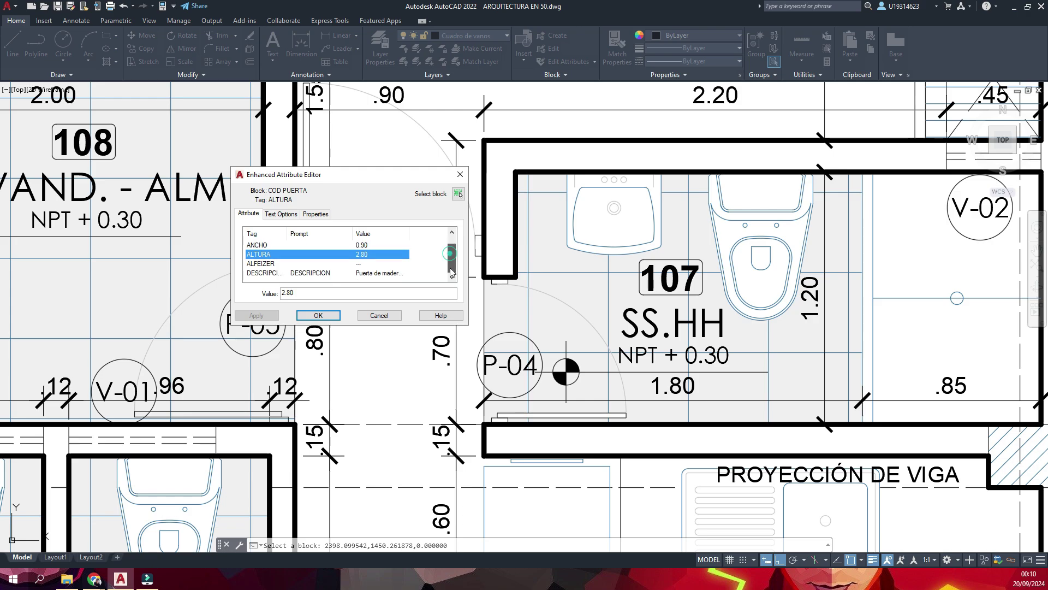
pyautogui.click(367, 273)
pyautogui.click(318, 294)
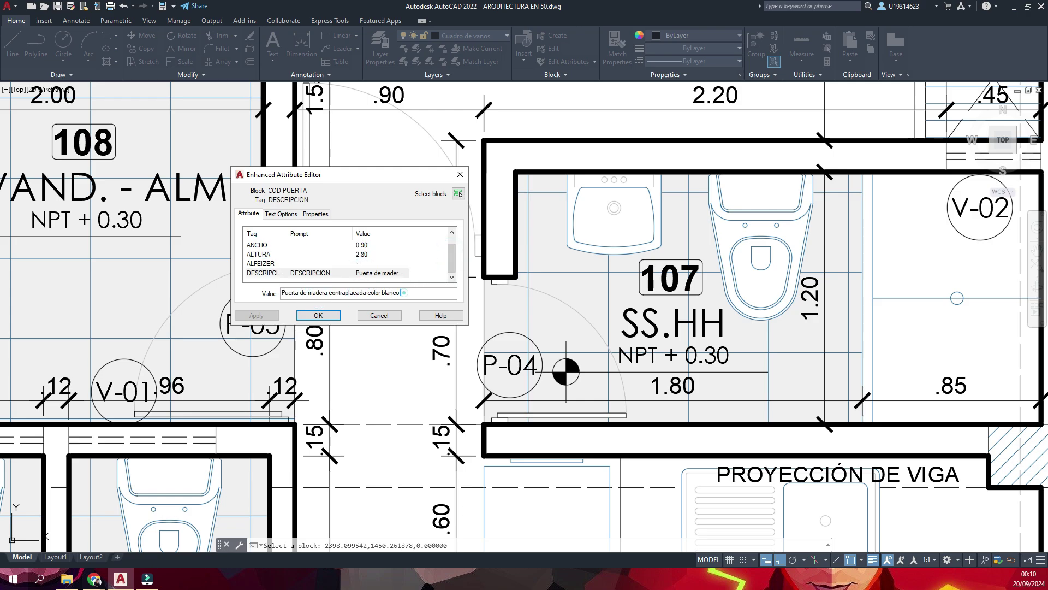
pyautogui.moveTo(404, 294); pyautogui.dragTo(264, 300)
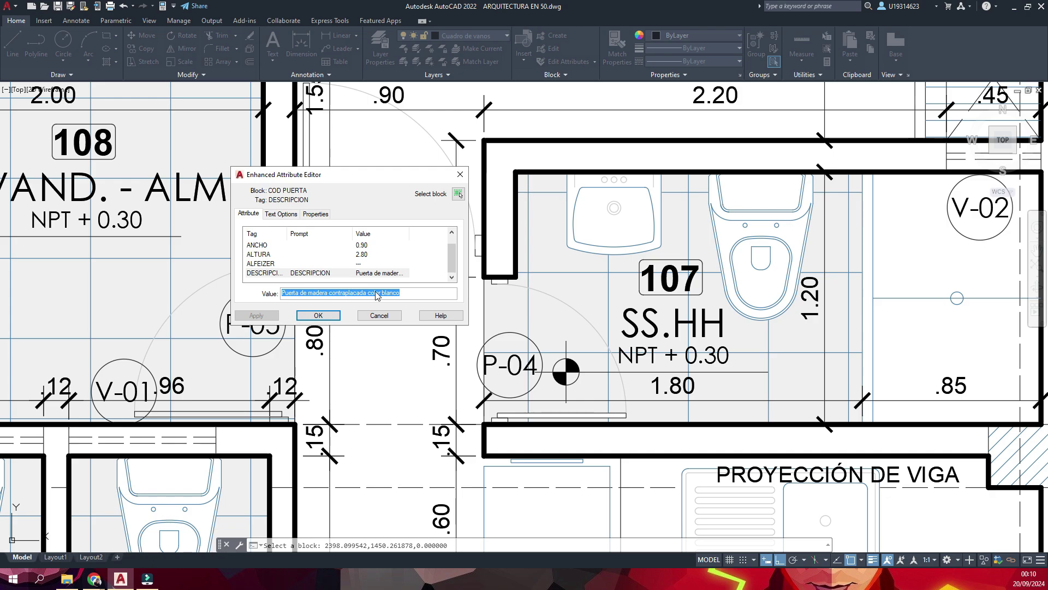
pyautogui.press('Return')
# Step: Check the V-01 window and M-02 tag attributes across the first-floor plan
pyautogui.scroll(-1, 288, 298)
pyautogui.scroll(-3, 288, 298)
pyautogui.scroll(3, 288, 298)
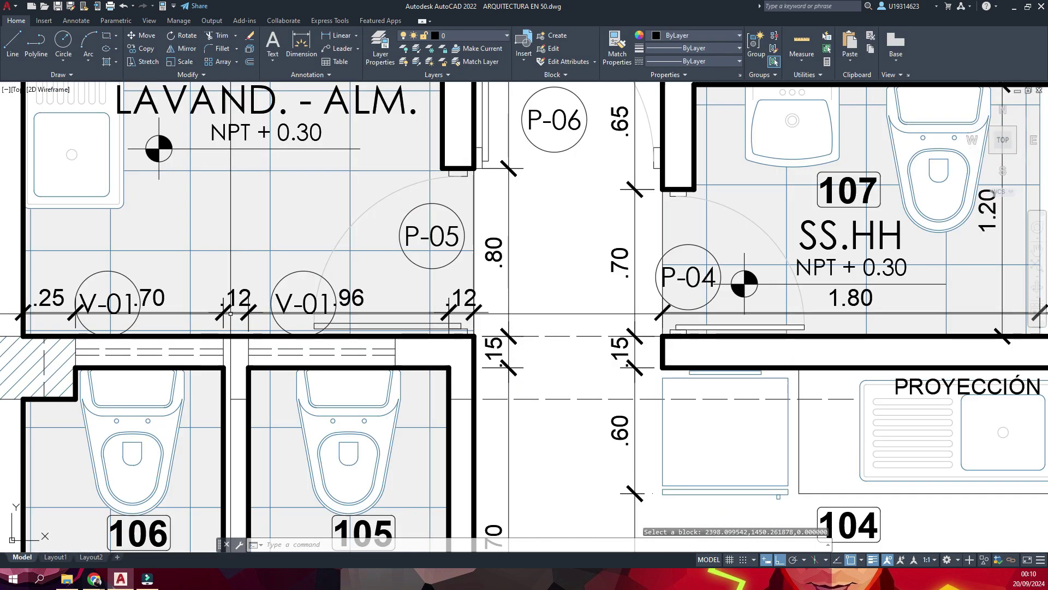
pyautogui.scroll(2, 288, 297)
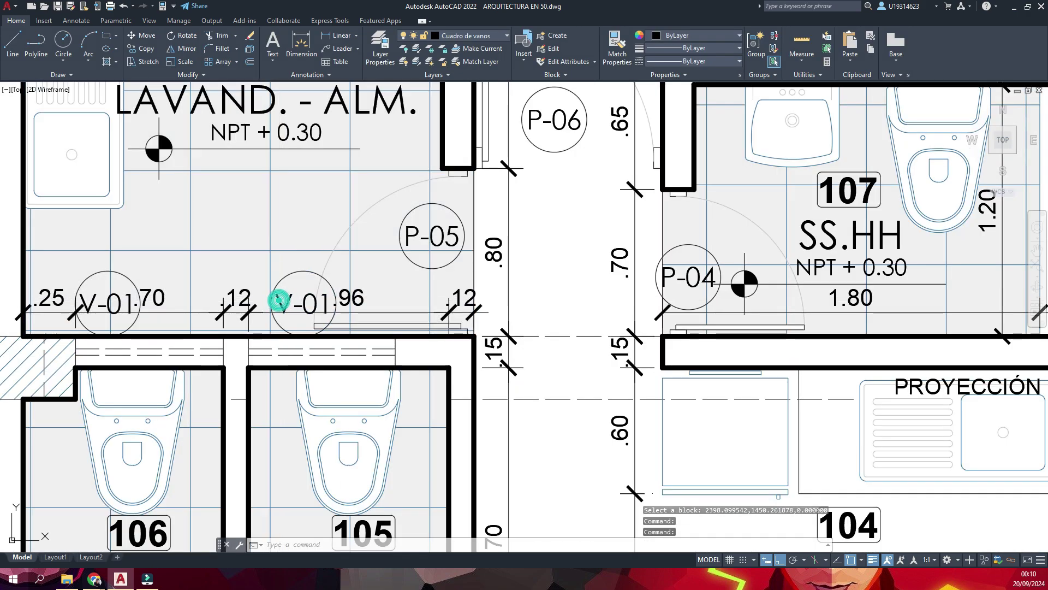
pyautogui.click(302, 304)
pyautogui.press('Return')
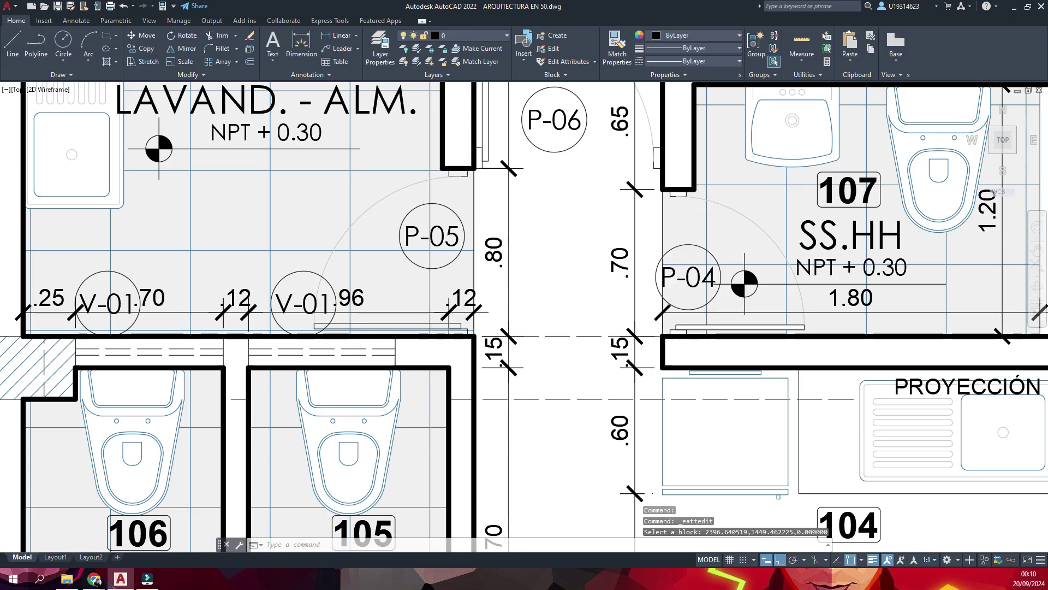
pyautogui.scroll(-5, 393, 328)
pyautogui.scroll(-3, 453, 247)
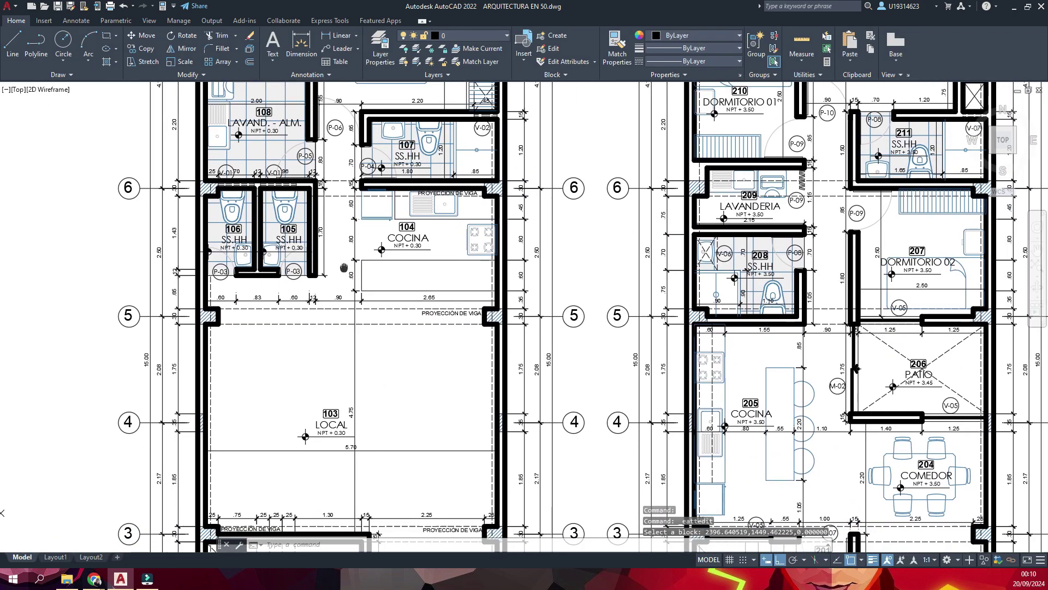
pyautogui.moveTo(453, 247); pyautogui.dragTo(409, 276, button='middle')
pyautogui.scroll(4, 551, 295)
pyautogui.scroll(2, 551, 294)
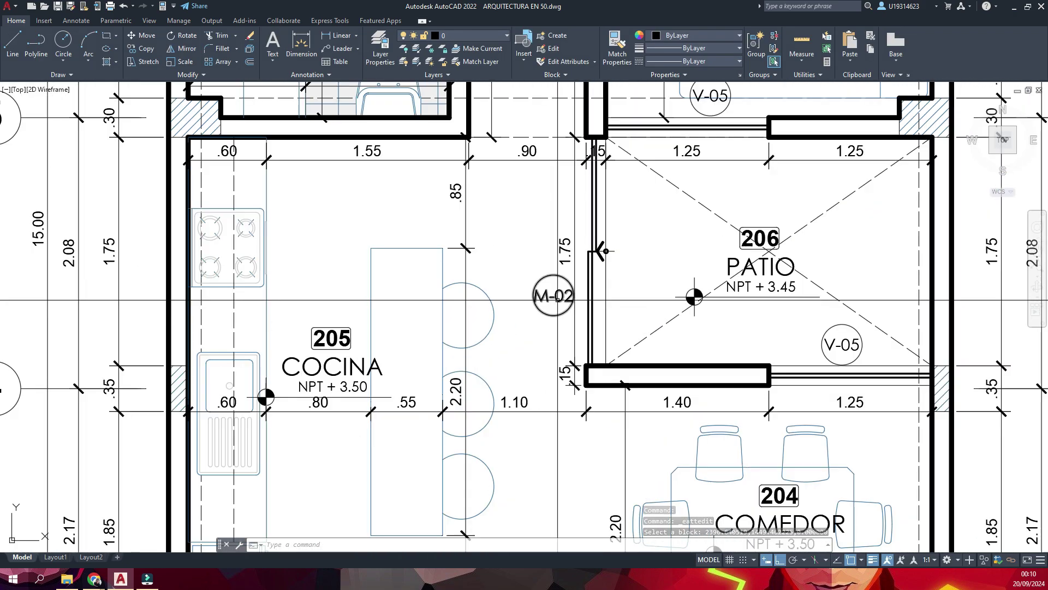
pyautogui.click(547, 305)
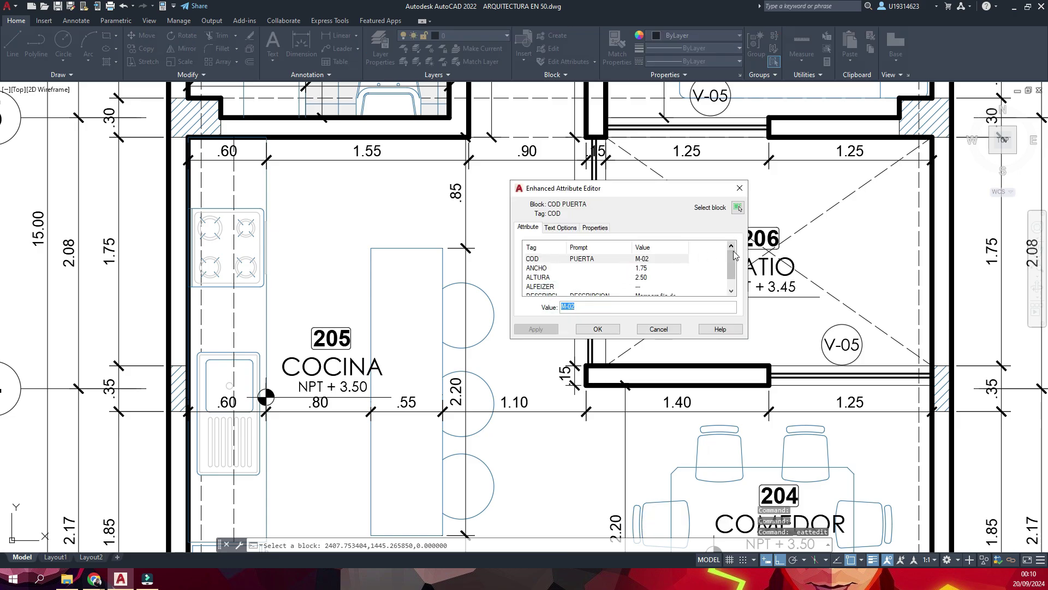
pyautogui.press('Escape')
pyautogui.scroll(-5, 384, 262)
pyautogui.scroll(-2, 384, 267)
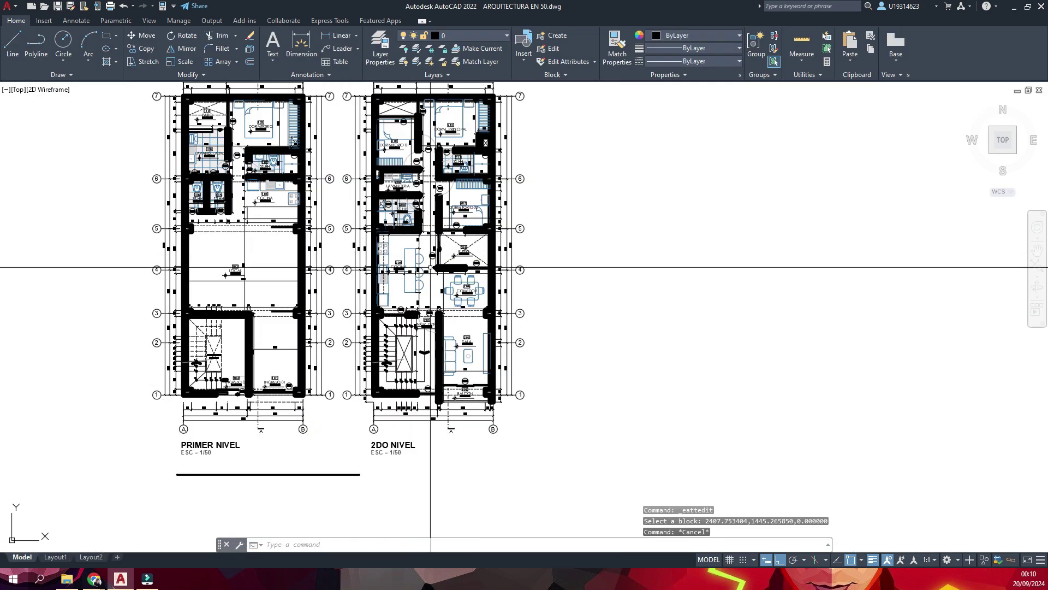
pyautogui.moveTo(333, 261); pyautogui.dragTo(411, 268, button='middle')
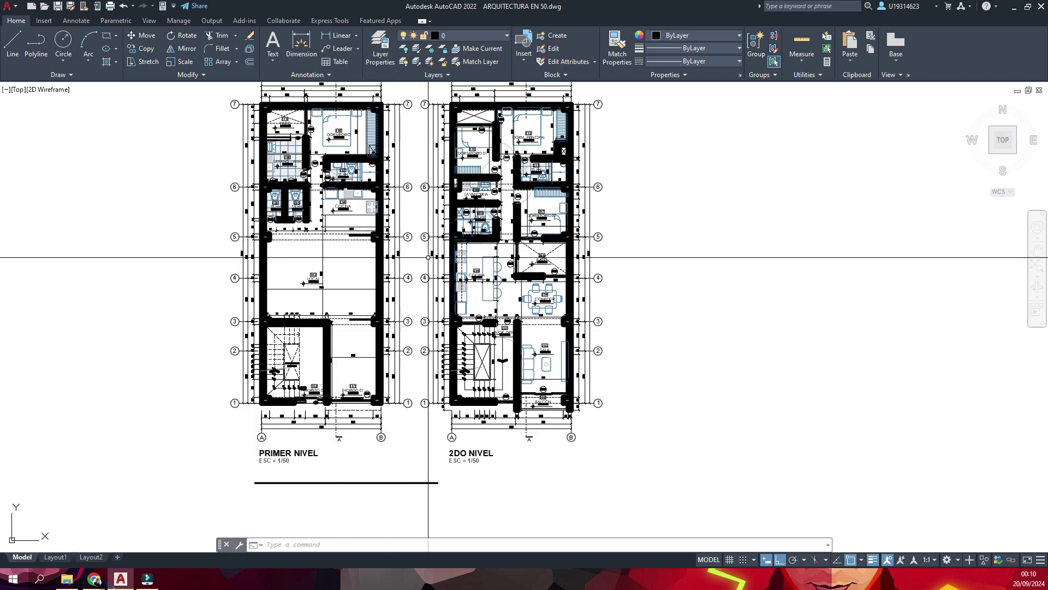
# Step: Start a new DATA extraction, save it as 012 on the Desktop, using the current drawing
pyautogui.write('DATA')
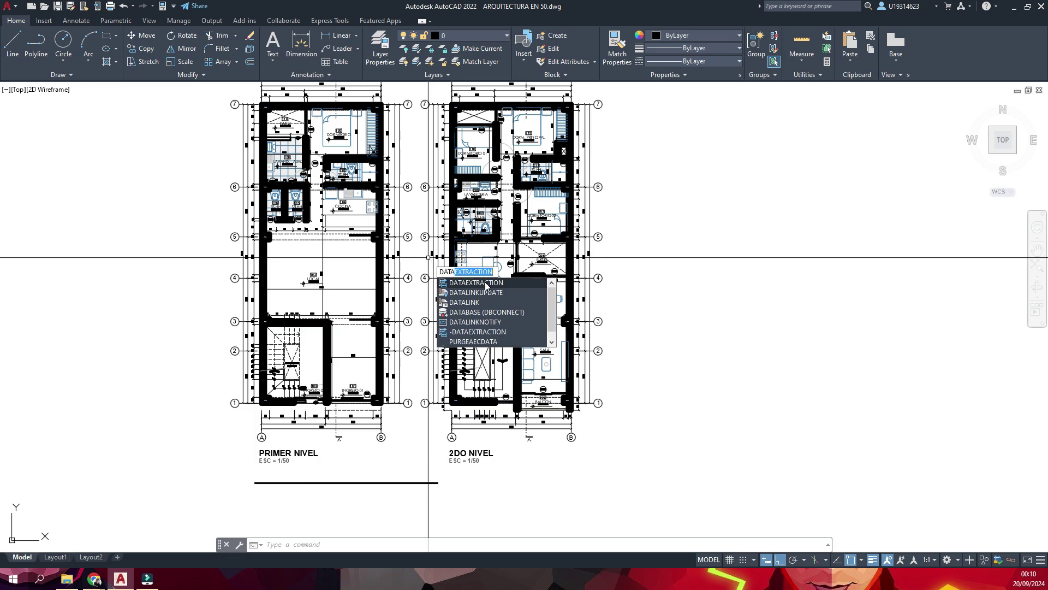
pyautogui.click(486, 284)
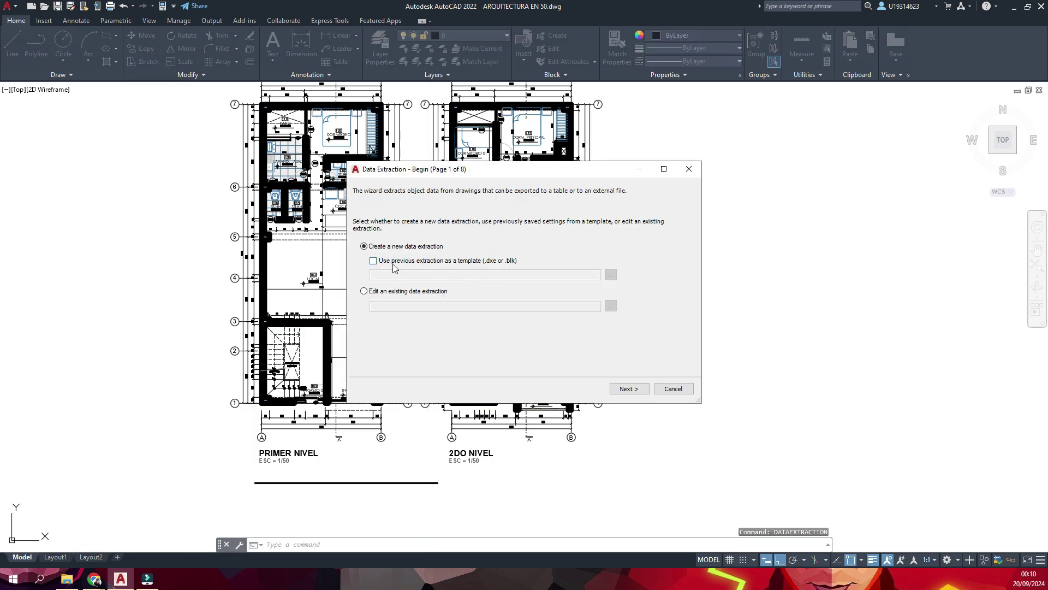
pyautogui.click(405, 266)
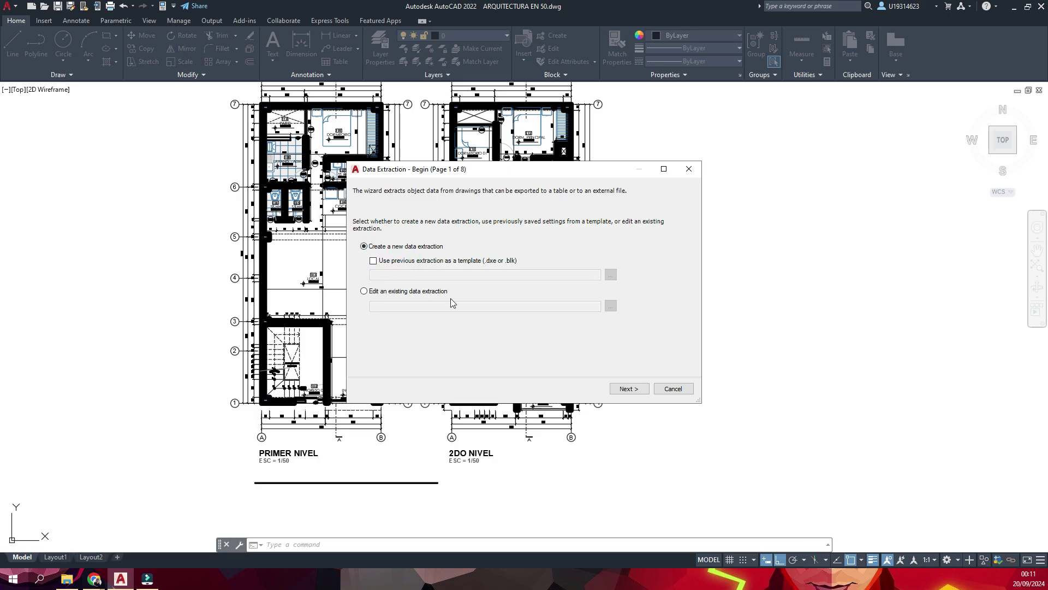
pyautogui.click(627, 389)
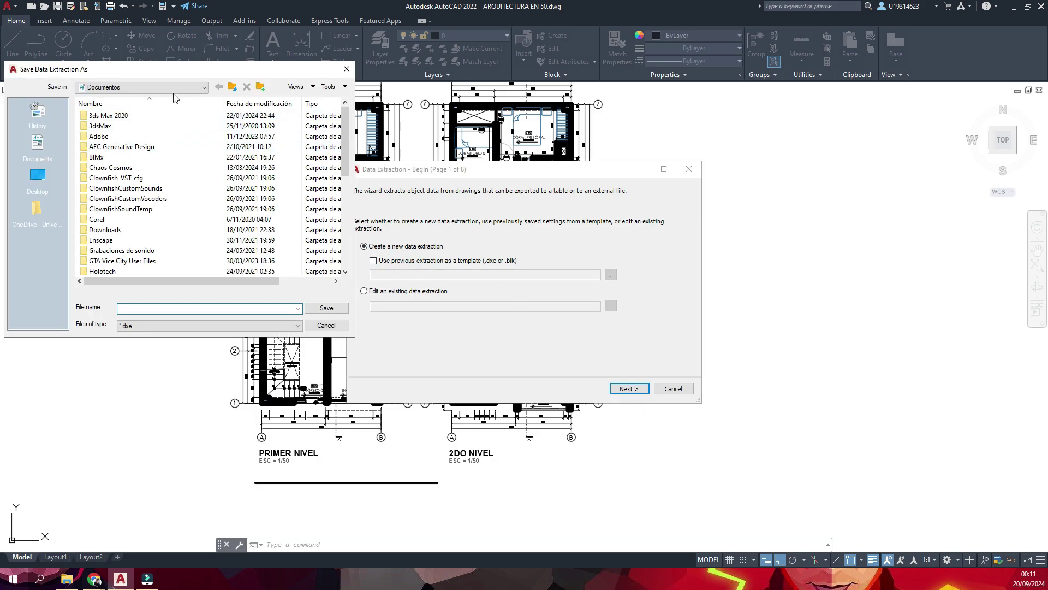
pyautogui.click(38, 176)
pyautogui.click(168, 306)
pyautogui.write('012')
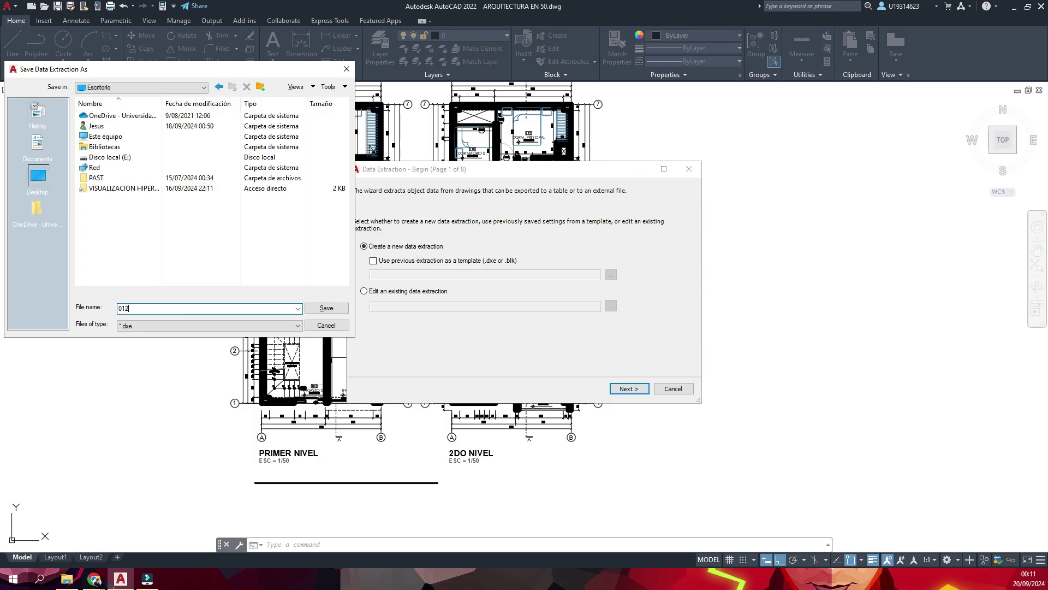
pyautogui.click(326, 307)
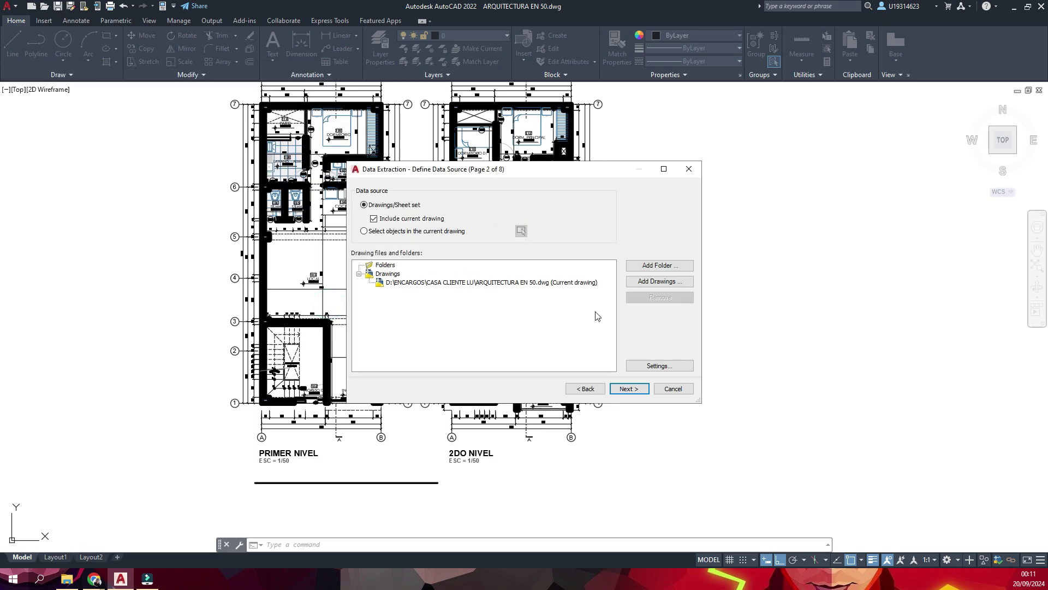
pyautogui.click(623, 389)
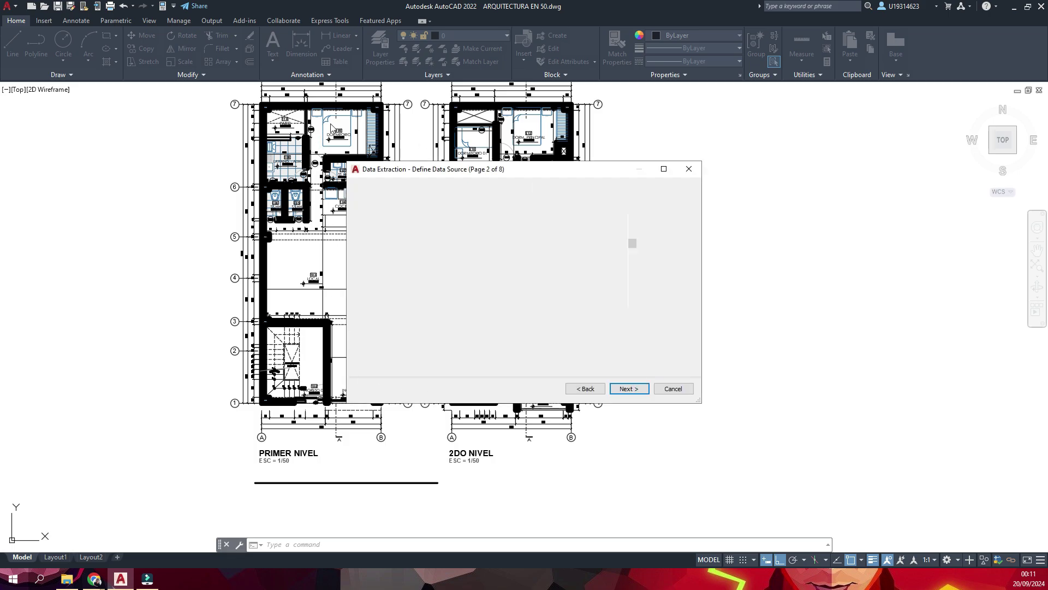
pyautogui.moveTo(489, 171); pyautogui.dragTo(481, 208)
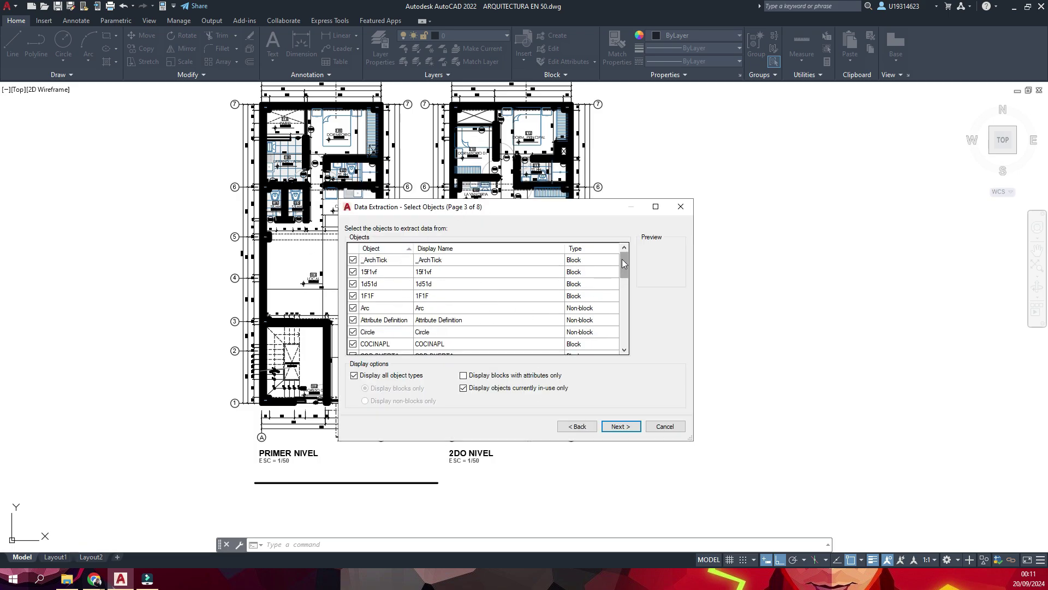
# Step: Exclude the COCINAPL blocks and the _ArchTick through Circle object types
pyautogui.moveTo(624, 264)
pyautogui.mouseDown()
pyautogui.moveTo(628, 307)
pyautogui.moveTo(624, 264)
pyautogui.moveTo(621, 302)
pyautogui.moveTo(621, 277)
pyautogui.mouseUp()
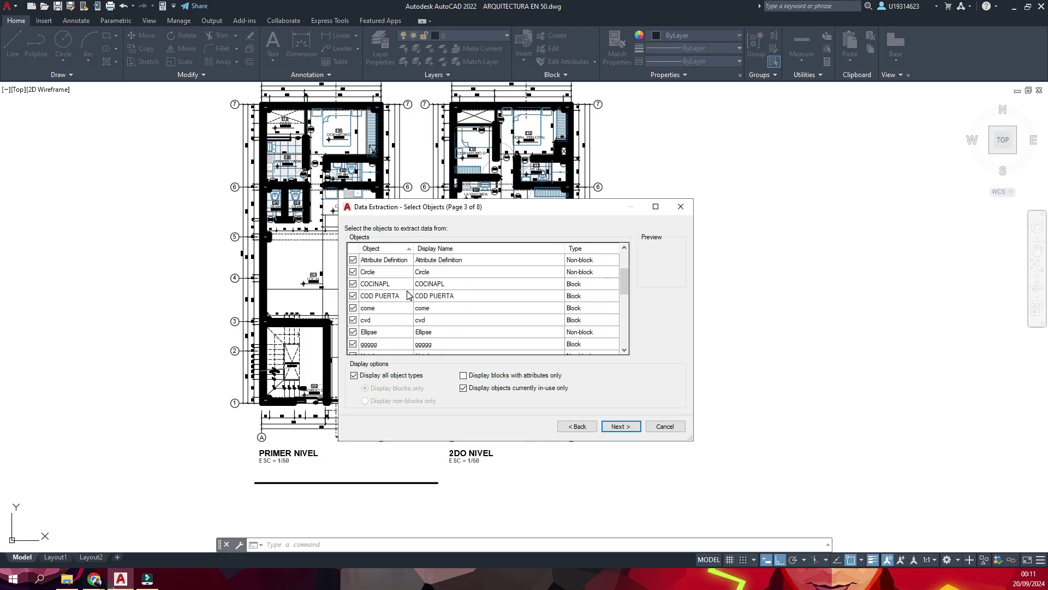
pyautogui.click(371, 284)
pyautogui.click(352, 283)
pyautogui.scroll(1, 355, 284)
pyautogui.scroll(1, 360, 285)
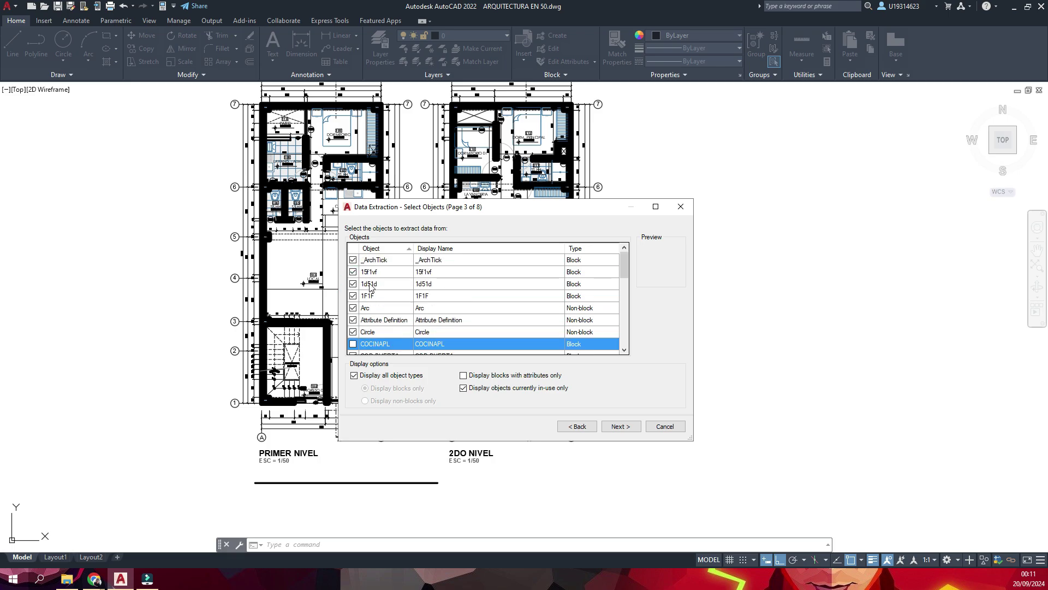
pyautogui.click(376, 330)
pyautogui.keyDown('shift'); pyautogui.click(382, 259); pyautogui.keyUp('shift')
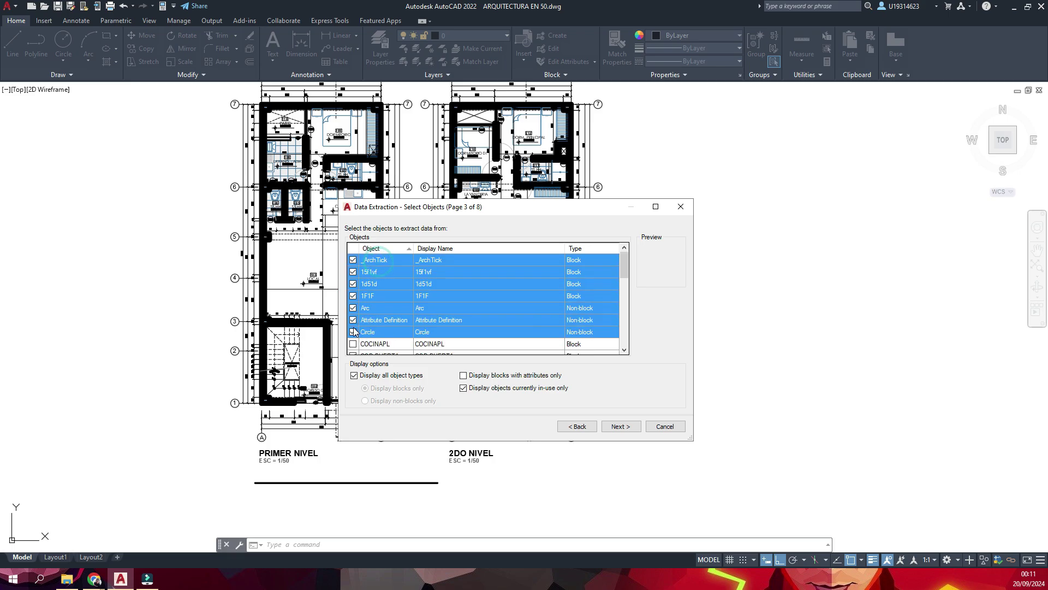
pyautogui.click(353, 331)
# Step: Exclude every object type after COD PUERTA through Text, leaving only COD PUERTA
pyautogui.moveTo(620, 273); pyautogui.dragTo(621, 294)
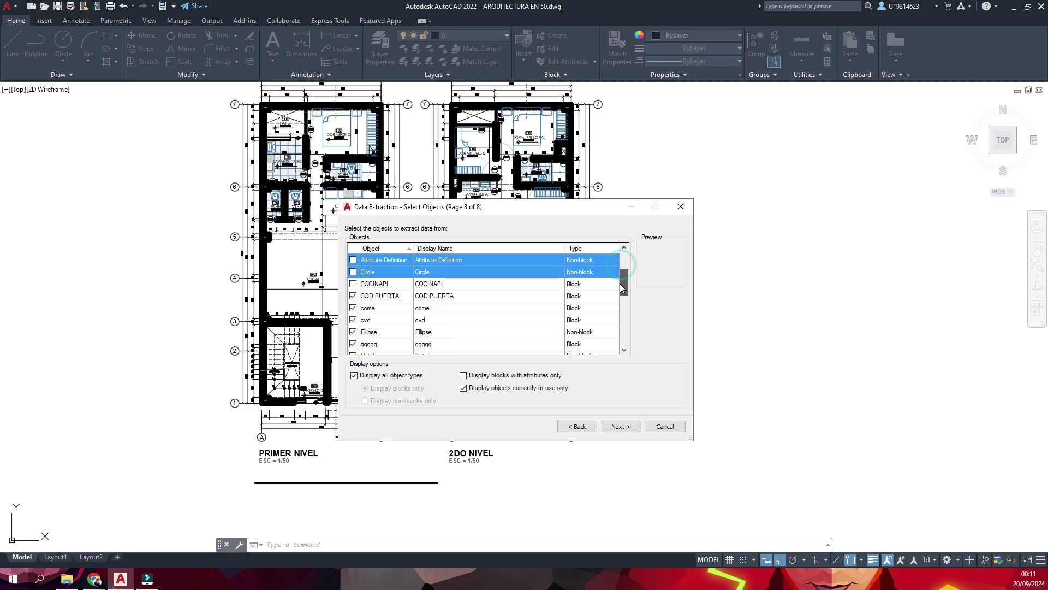
pyautogui.click(370, 297)
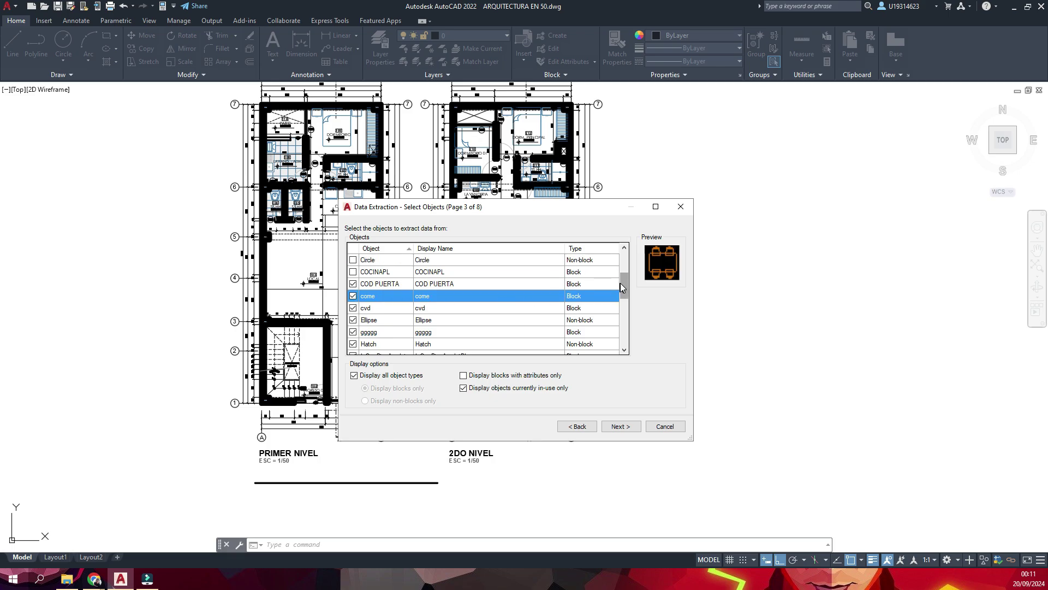
pyautogui.moveTo(621, 283); pyautogui.dragTo(623, 333)
pyautogui.keyDown('shift'); pyautogui.click(381, 340); pyautogui.keyUp('shift')
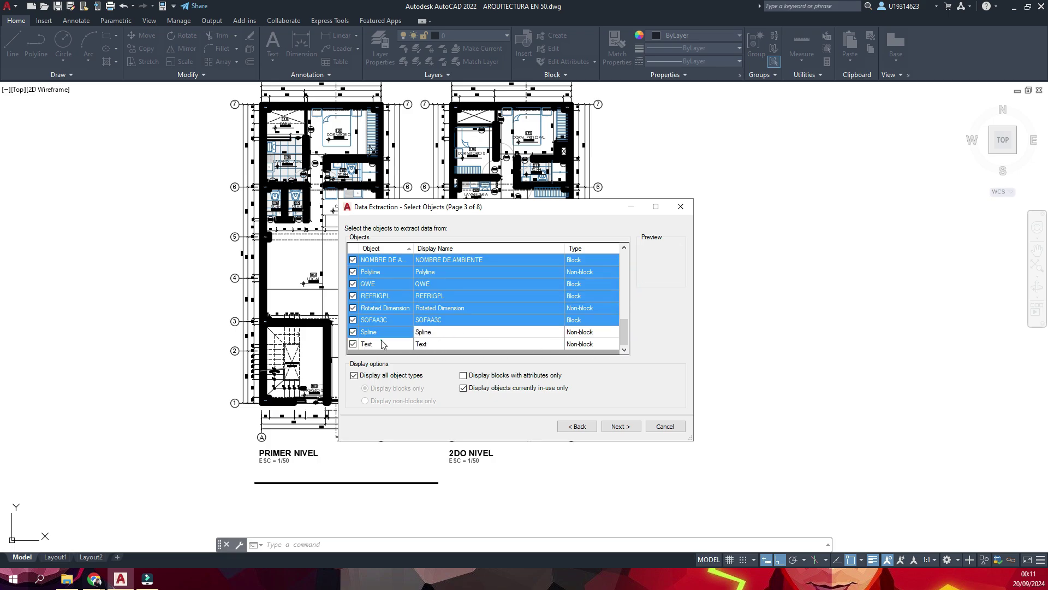
pyautogui.click(353, 344)
pyautogui.moveTo(625, 333); pyautogui.dragTo(623, 276)
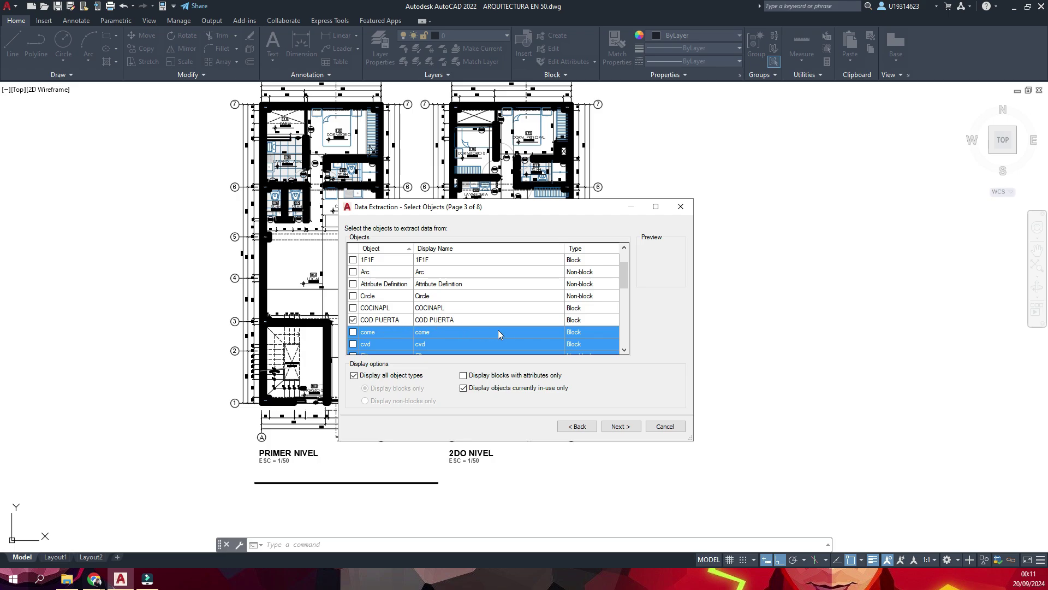
pyautogui.click(620, 426)
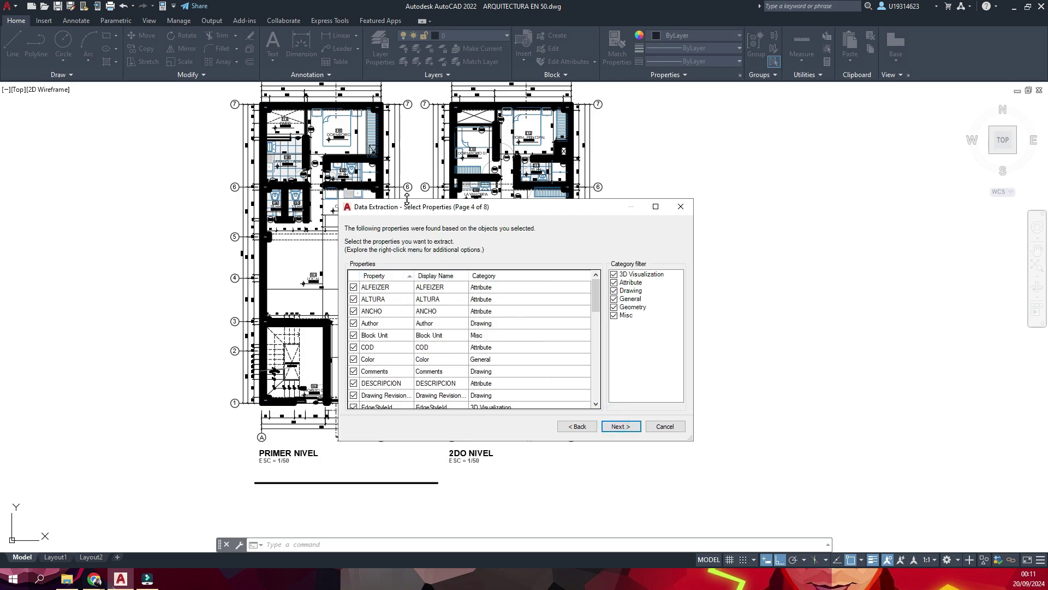
# Step: Uncheck Author, Block Unit, Color, Comments and all properties from Drawing Revision down
pyautogui.moveTo(404, 206); pyautogui.dragTo(362, 174)
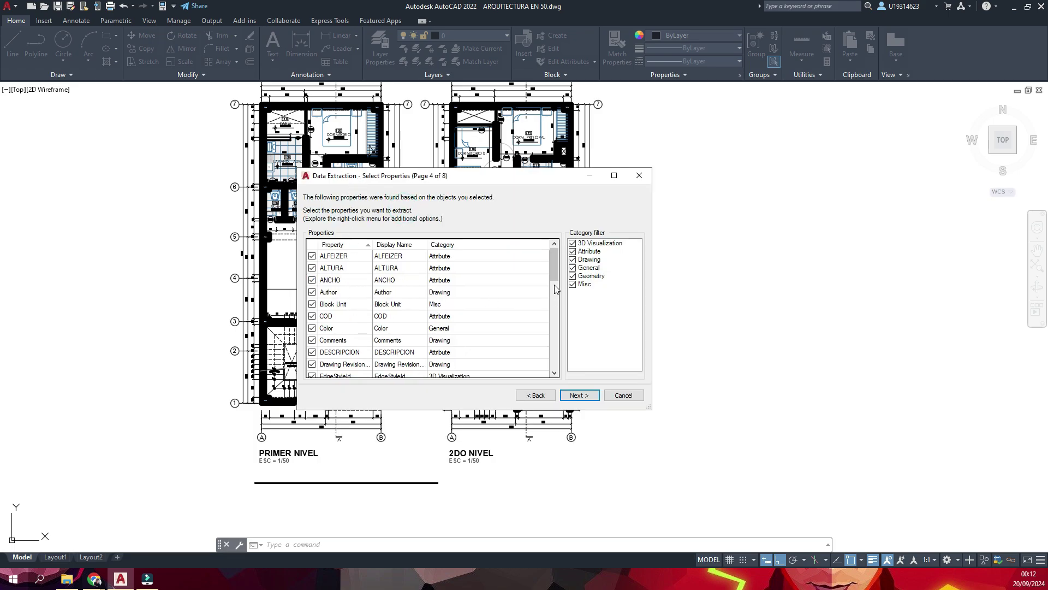
pyautogui.click(312, 293)
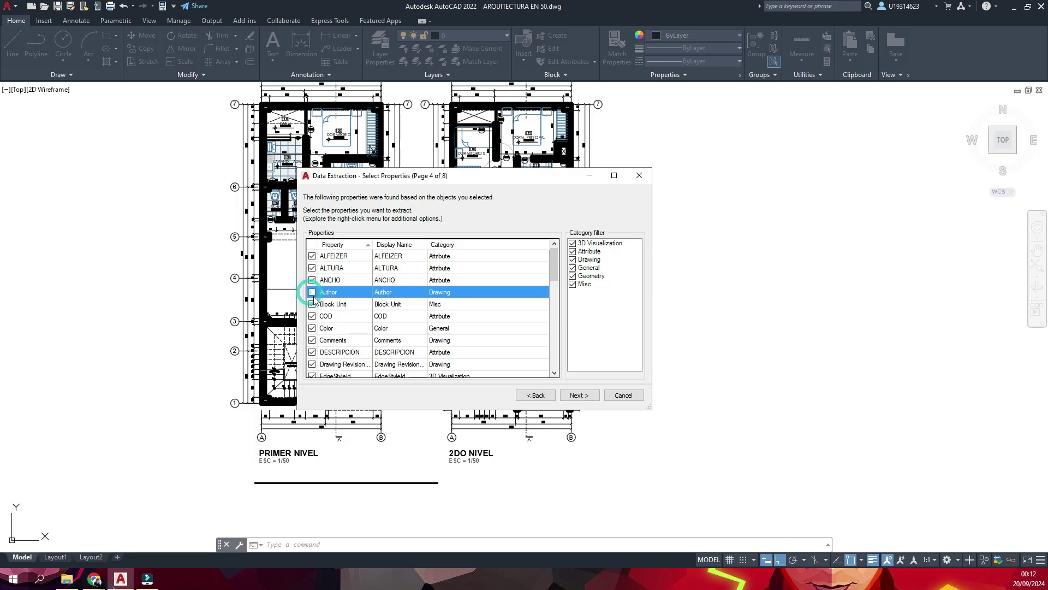
pyautogui.click(313, 304)
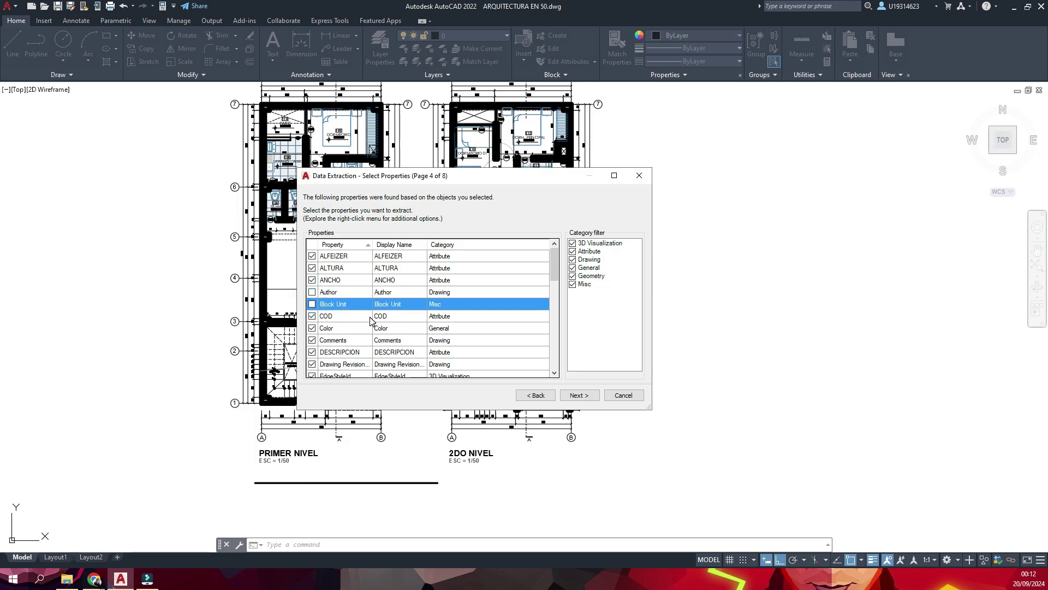
pyautogui.click(312, 328)
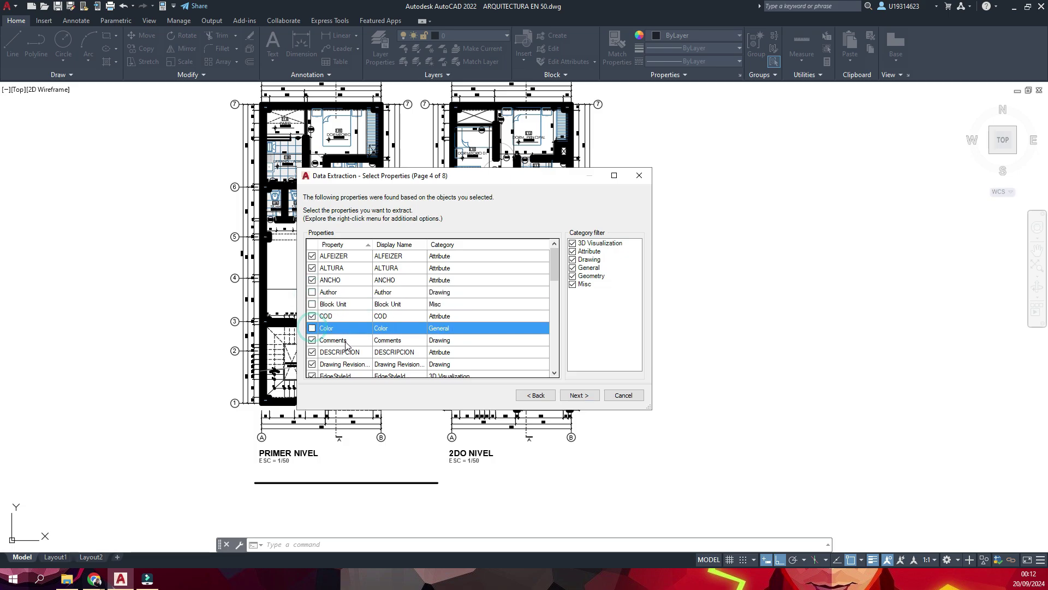
pyautogui.click(313, 340)
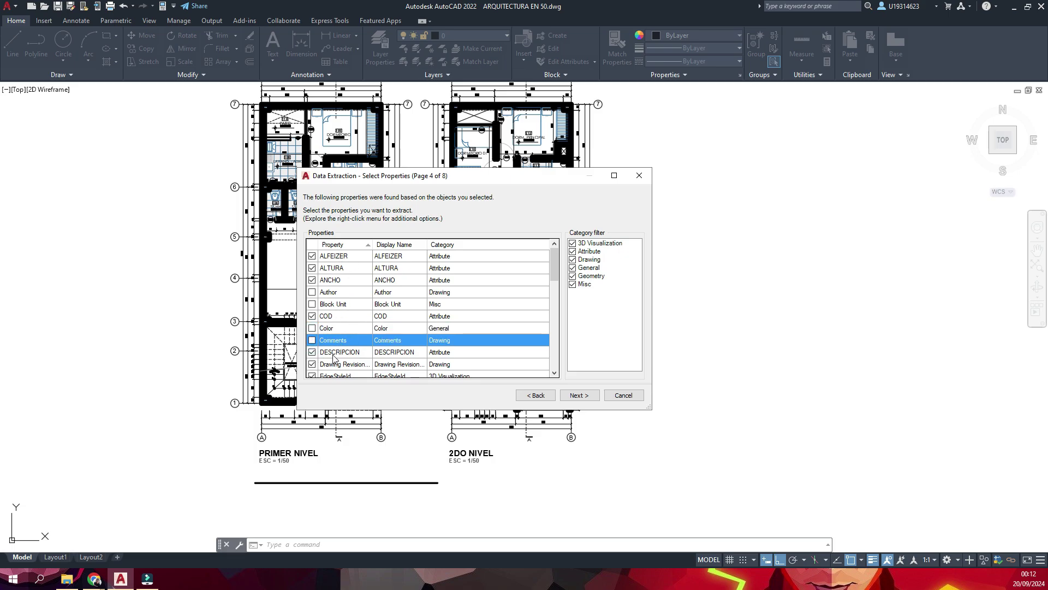
pyautogui.moveTo(335, 364); pyautogui.dragTo(339, 371)
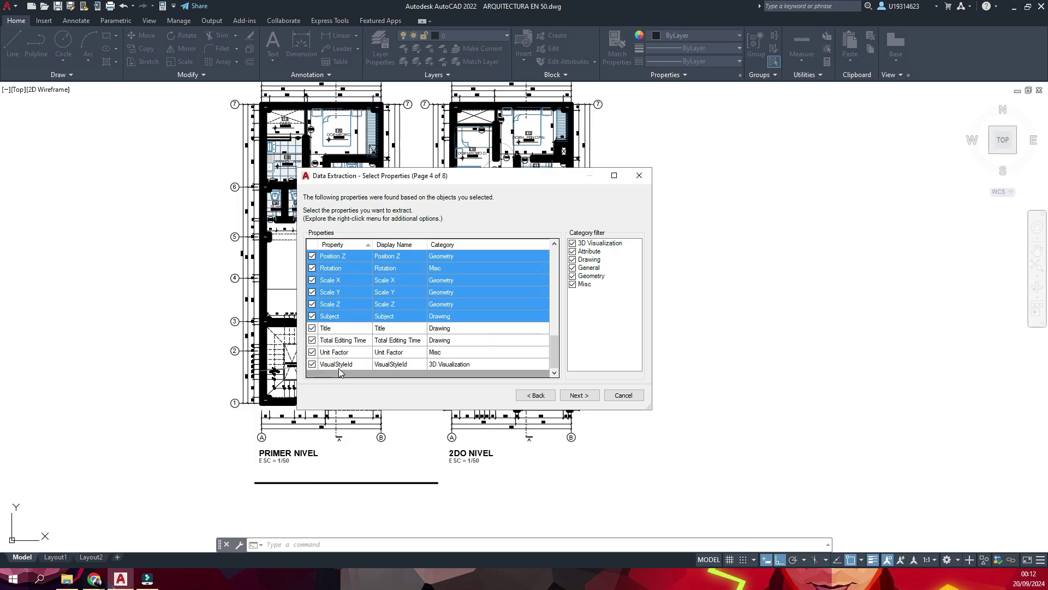
pyautogui.moveTo(338, 371); pyautogui.dragTo(411, 328)
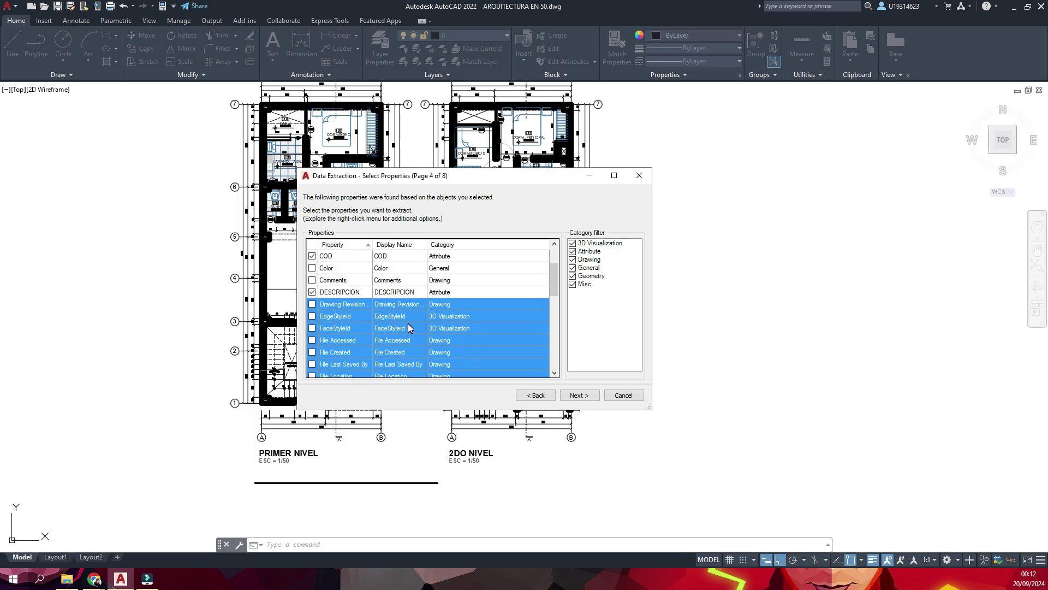
pyautogui.scroll(2, 397, 322)
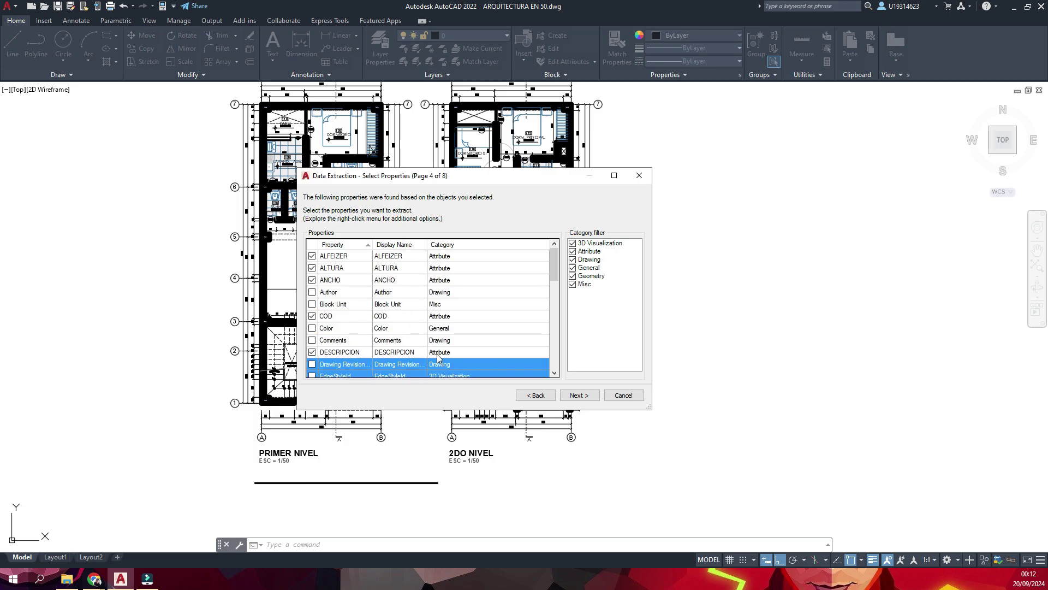
pyautogui.click(580, 397)
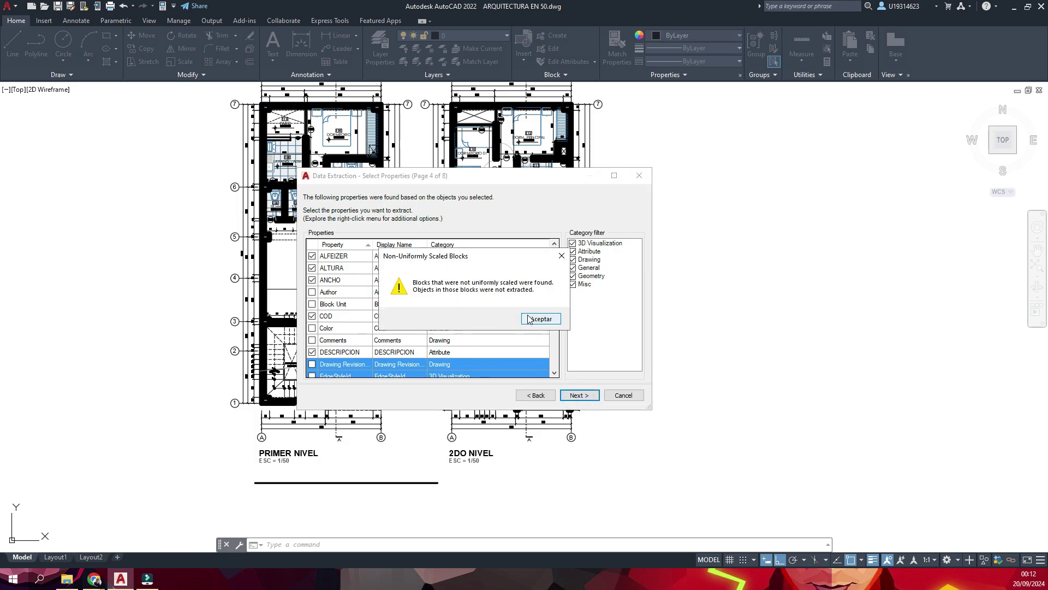
# Step: Dismiss the scaling warning, move the COD column first and sort rows by code
pyautogui.click(536, 320)
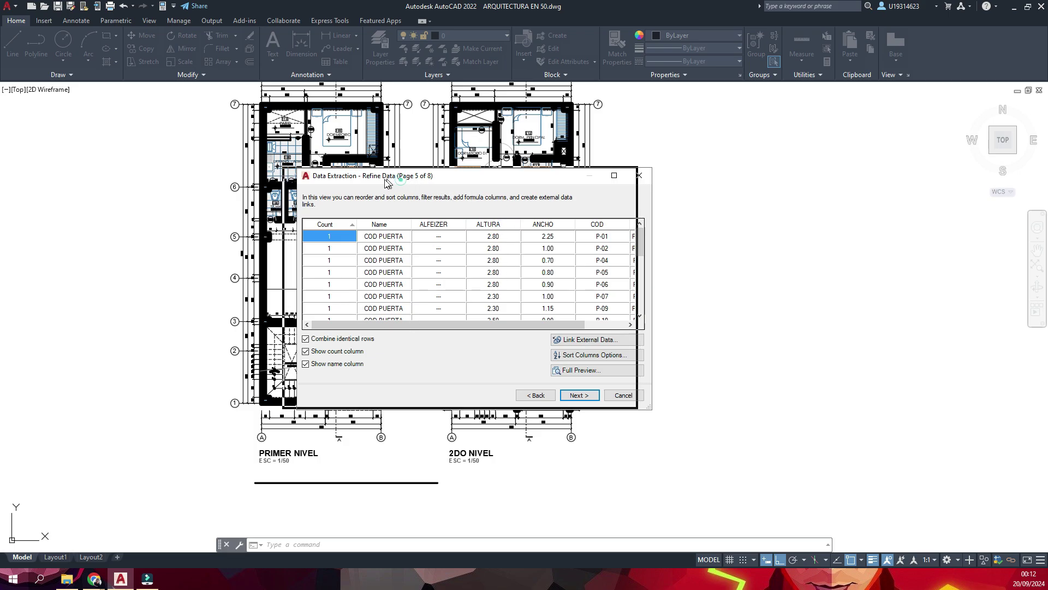
pyautogui.moveTo(411, 179); pyautogui.dragTo(344, 189)
pyautogui.moveTo(496, 336)
pyautogui.mouseDown()
pyautogui.moveTo(541, 335)
pyautogui.moveTo(386, 334)
pyautogui.mouseUp()
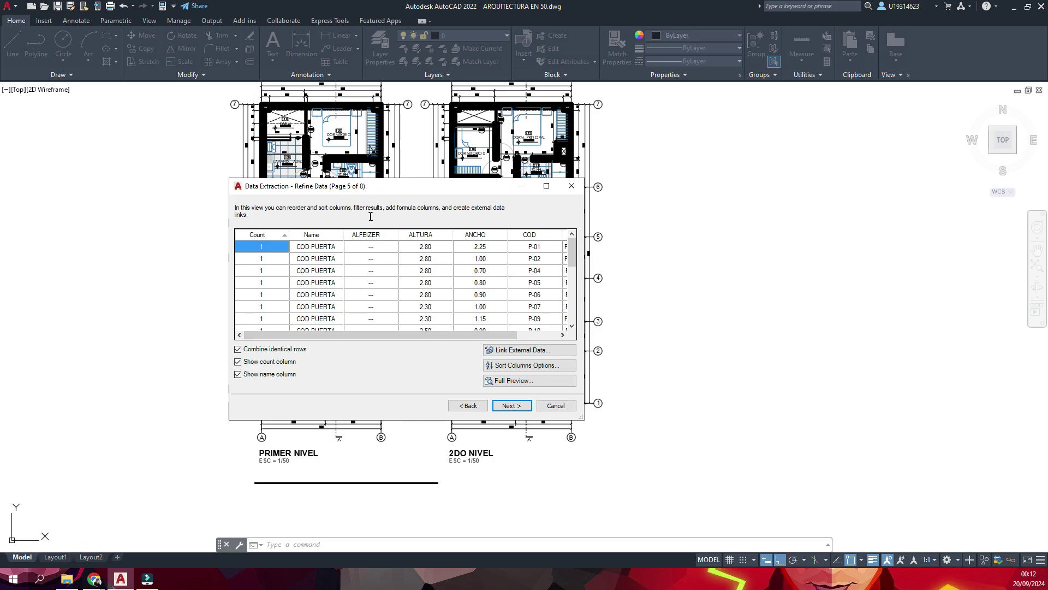
pyautogui.click(316, 234)
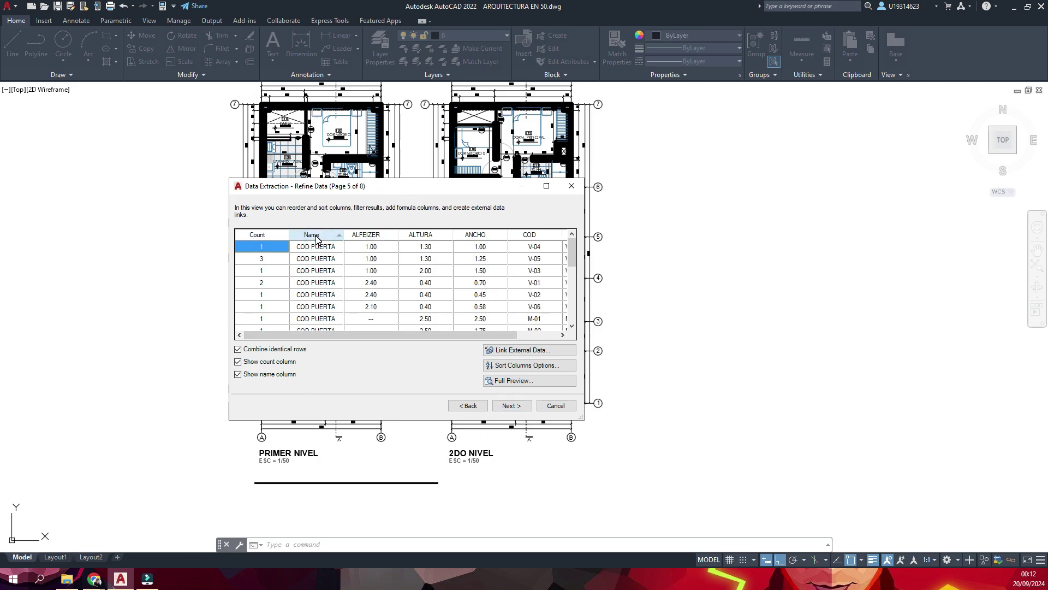
pyautogui.rightClick(323, 236)
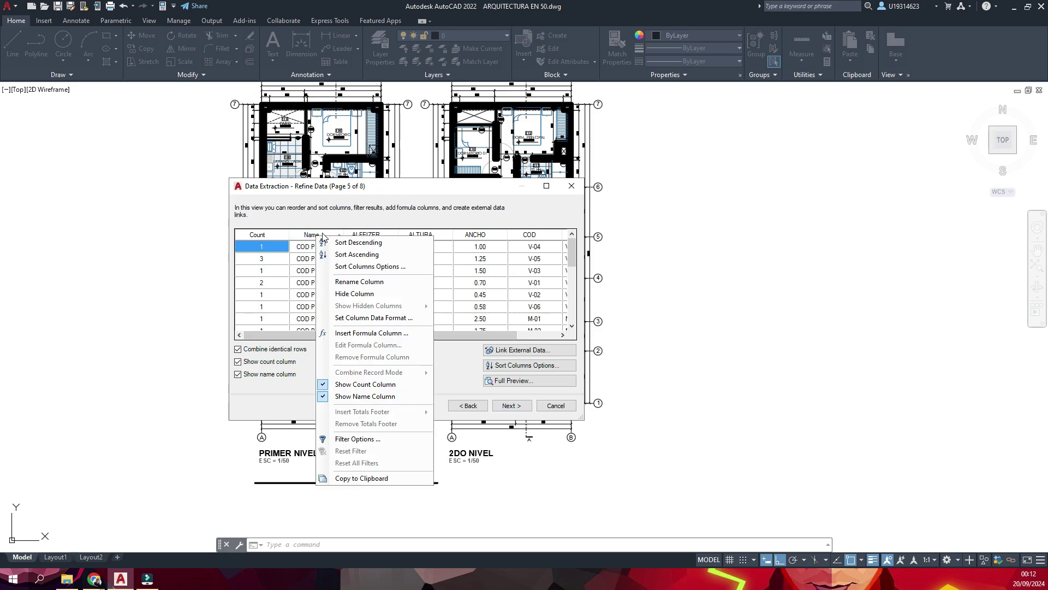
pyautogui.click(359, 295)
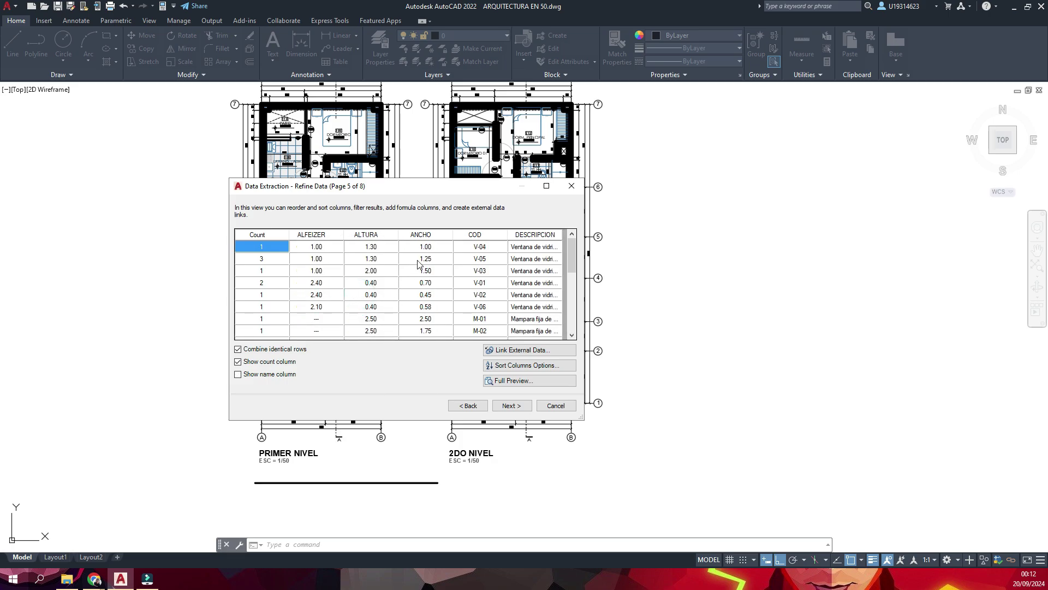
pyautogui.moveTo(484, 237); pyautogui.dragTo(263, 234)
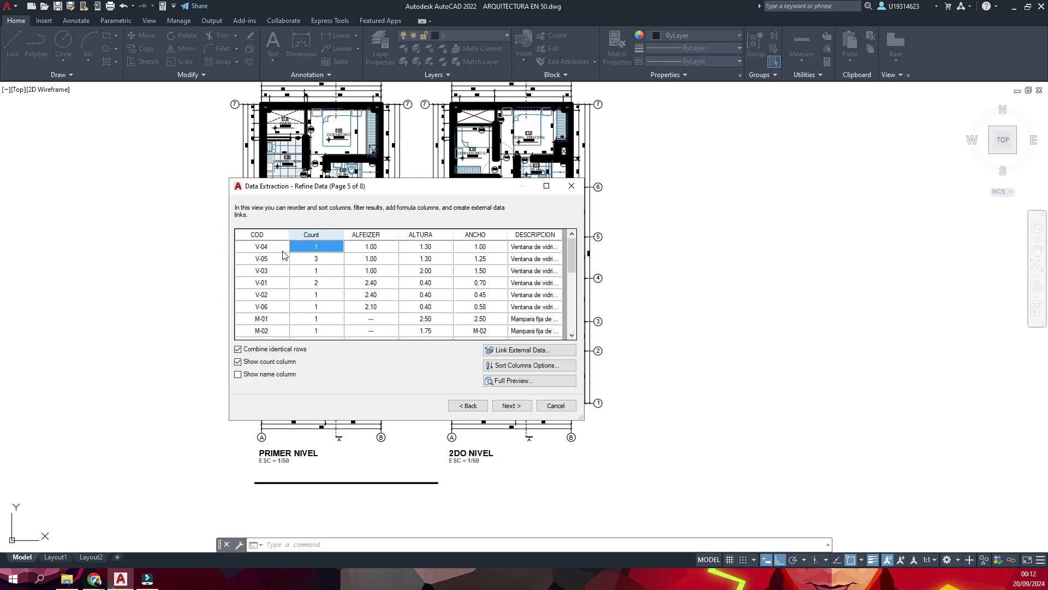
pyautogui.click(261, 234)
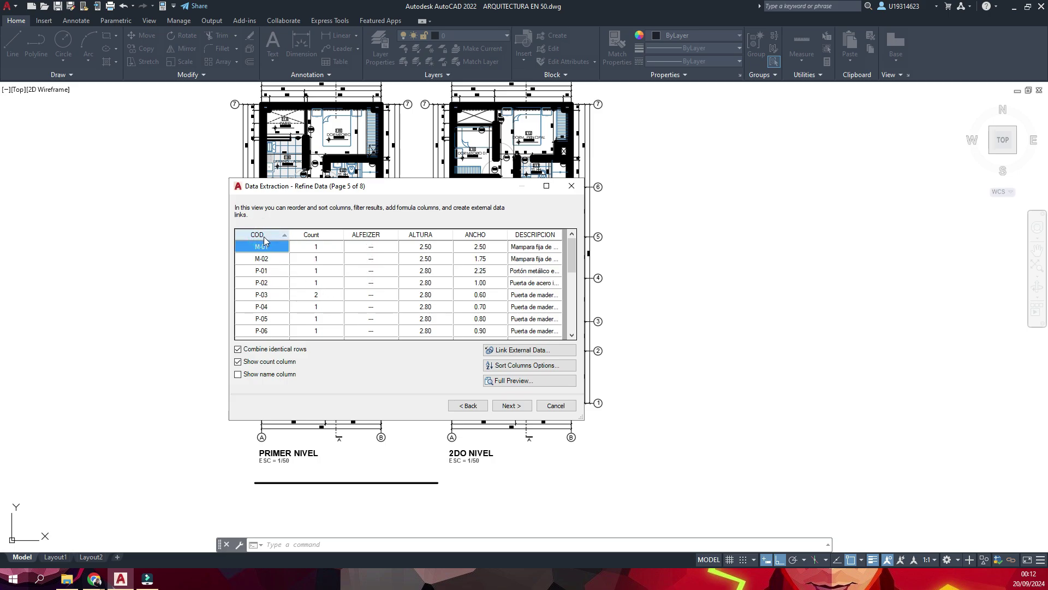
# Step: Rename the Count column to CANTIDAD and adjust the column widths
pyautogui.rightClick(314, 236)
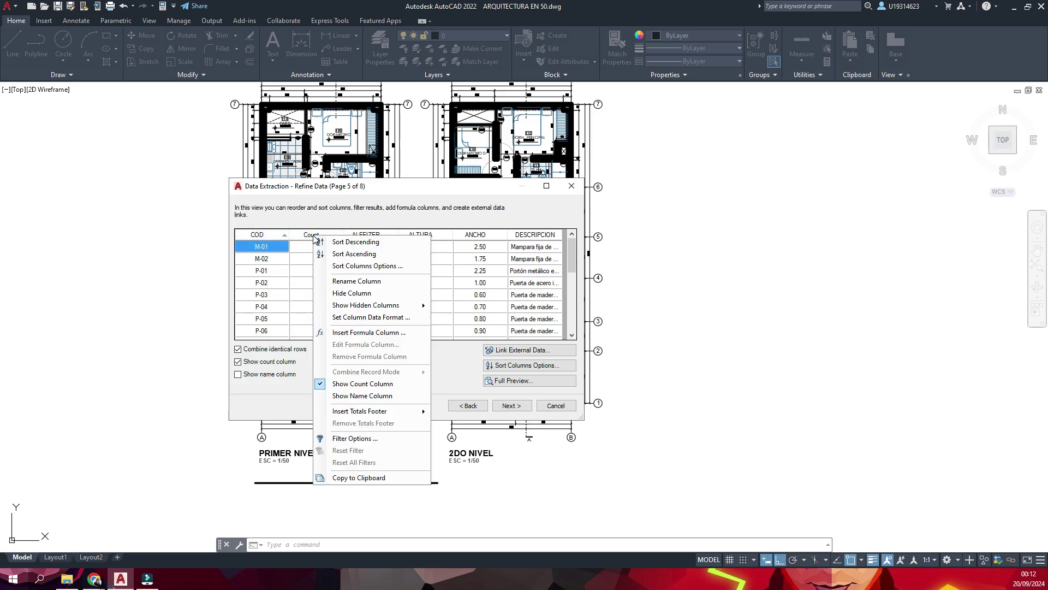
pyautogui.click(343, 281)
pyautogui.write('CANTIDAD')
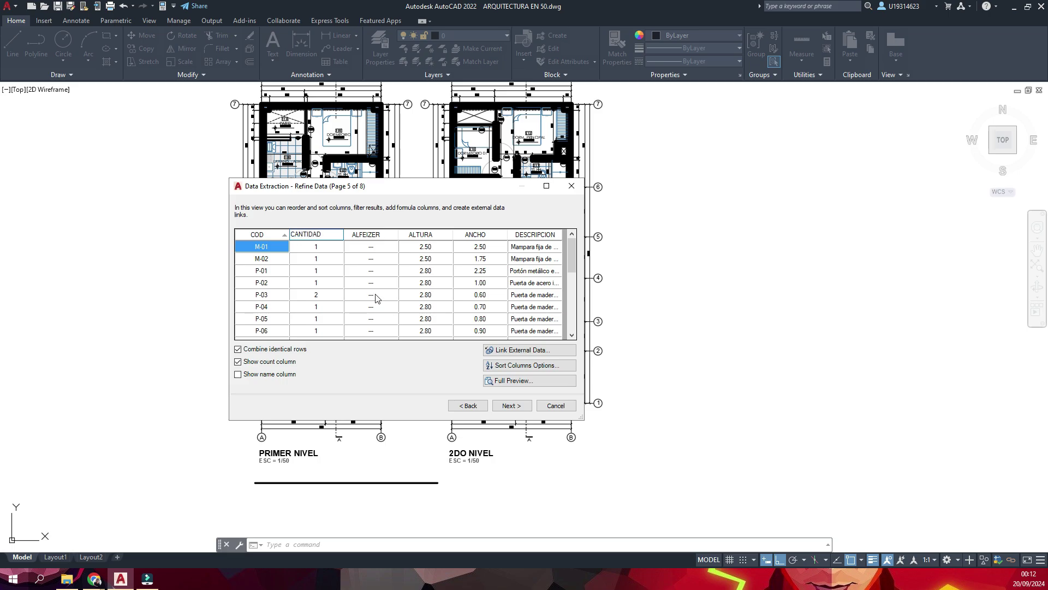
pyautogui.click(342, 246)
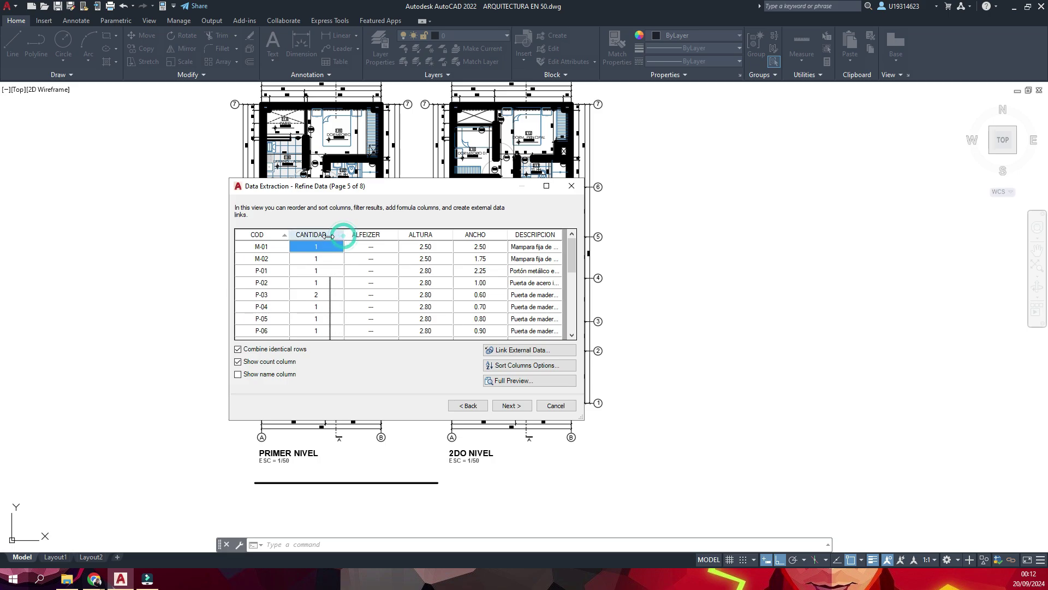
pyautogui.moveTo(344, 235)
pyautogui.mouseDown()
pyautogui.moveTo(328, 234)
pyautogui.moveTo(565, 240)
pyautogui.mouseUp()
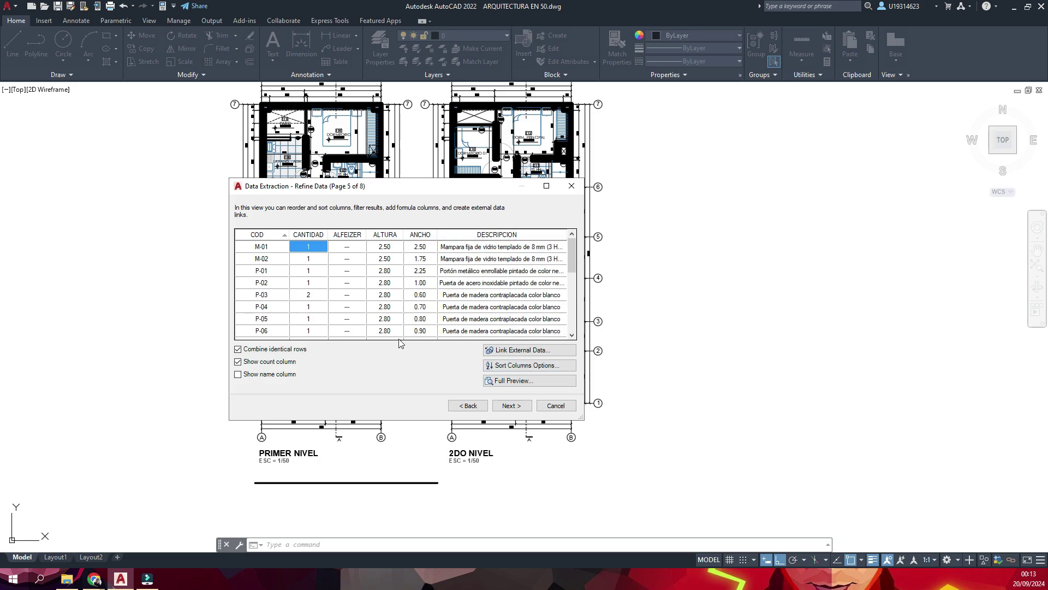
# Step: Output to a drawing table titled CUADRO DE VANOS and reach the Finish page
pyautogui.click(512, 407)
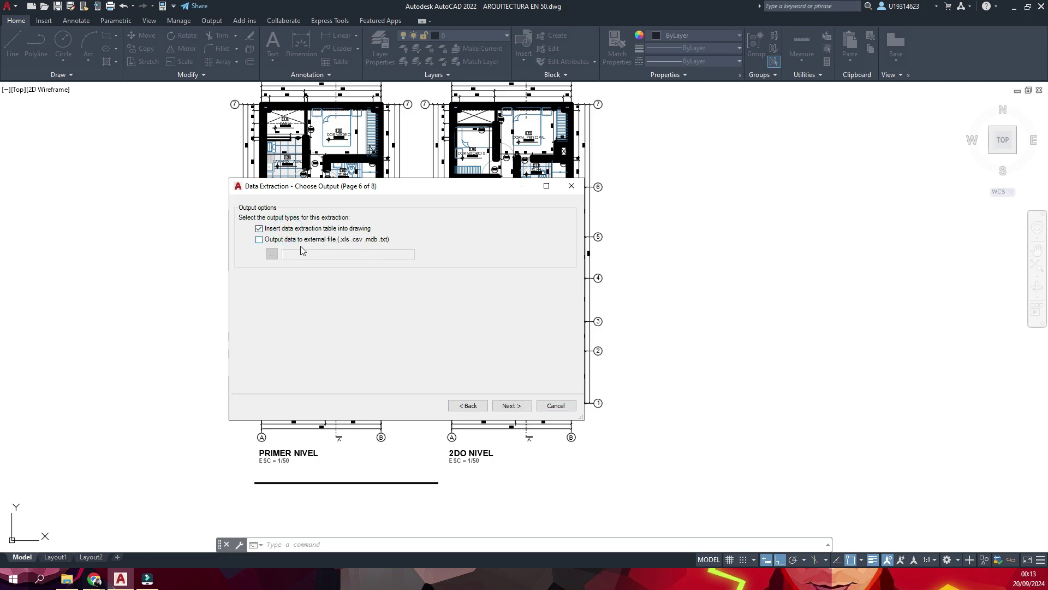
pyautogui.click(505, 406)
pyautogui.write('CUADRO DE VANOS')
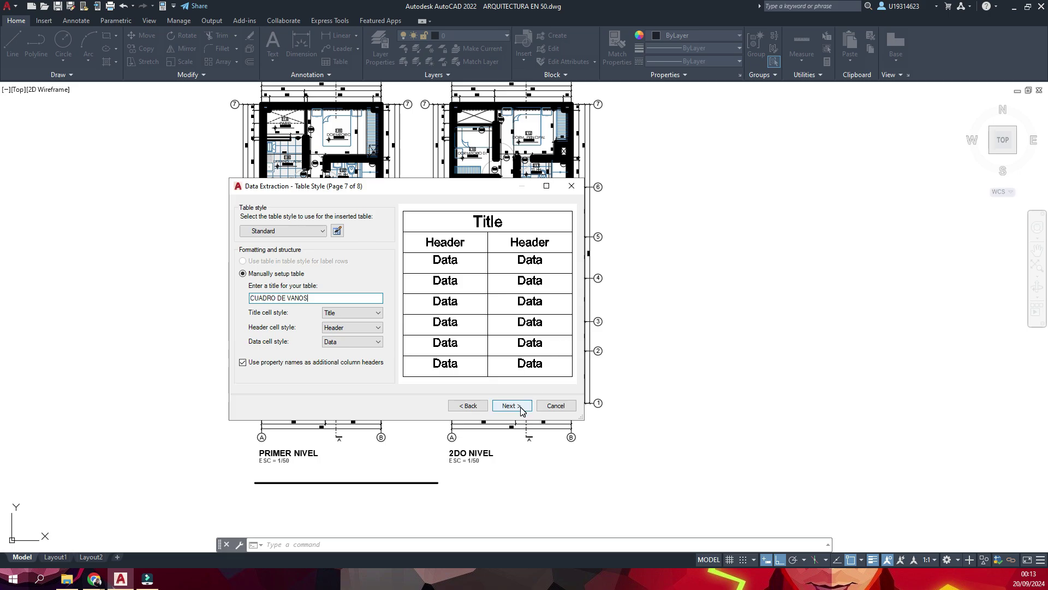
pyautogui.click(511, 405)
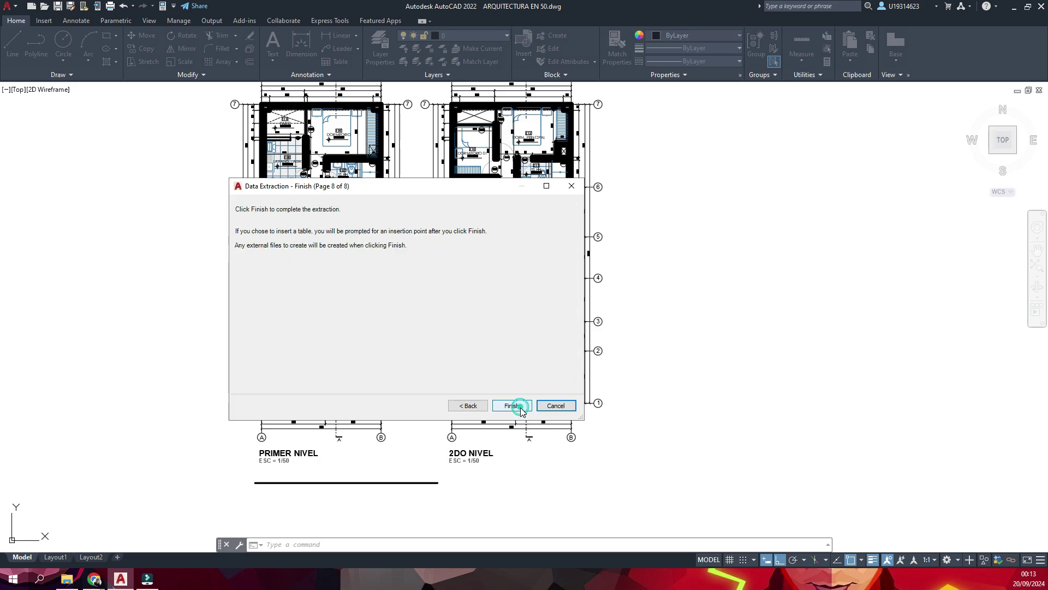
# Step: Finish the extraction and insert the CUADRO DE VANOS table beside the floor plans
pyautogui.click(512, 407)
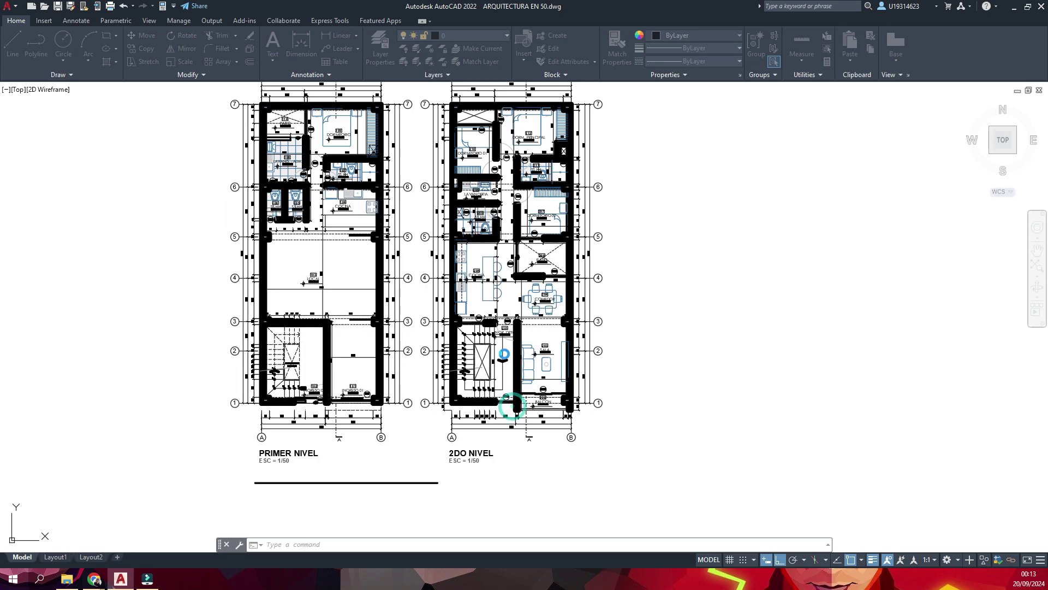
pyautogui.scroll(-4, 299, 233)
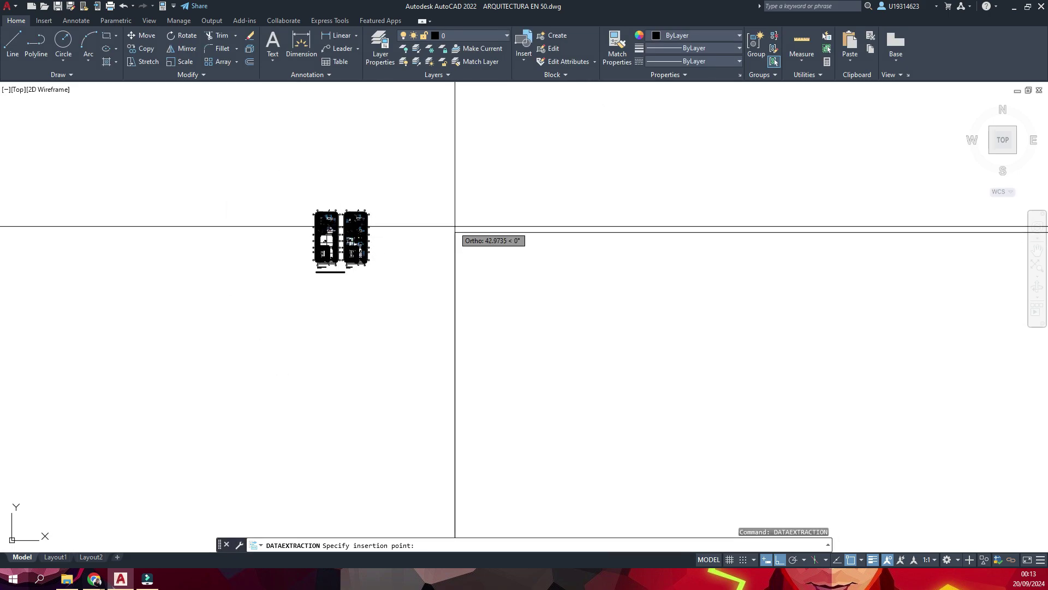
pyautogui.click(479, 212)
pyautogui.scroll(-5, 344, 251)
pyautogui.scroll(6, 344, 251)
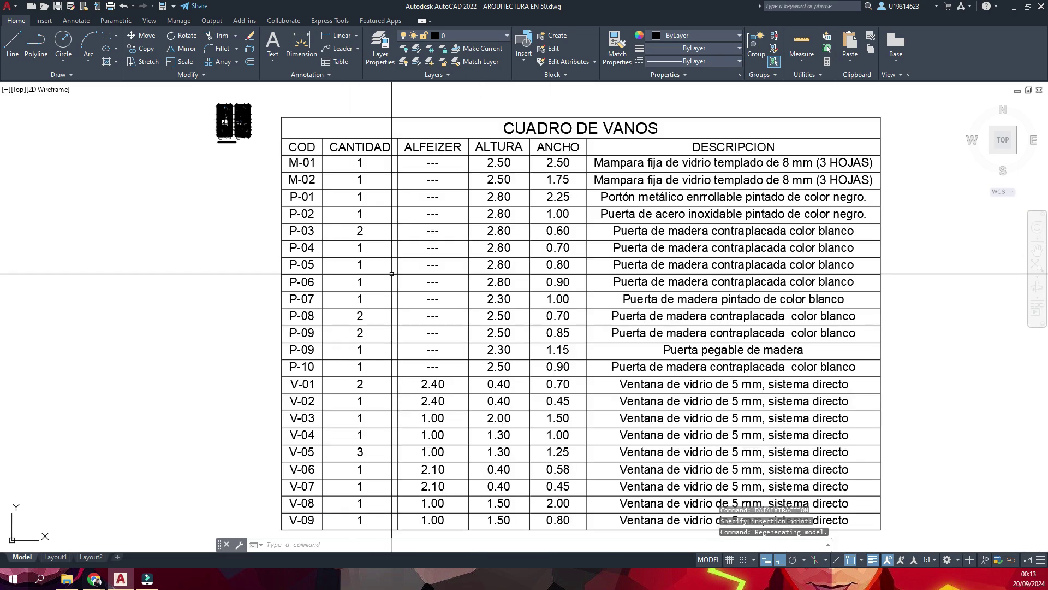
# Step: Inspect the inserted table's rows, then bring the floor plans back into view
pyautogui.click(360, 157)
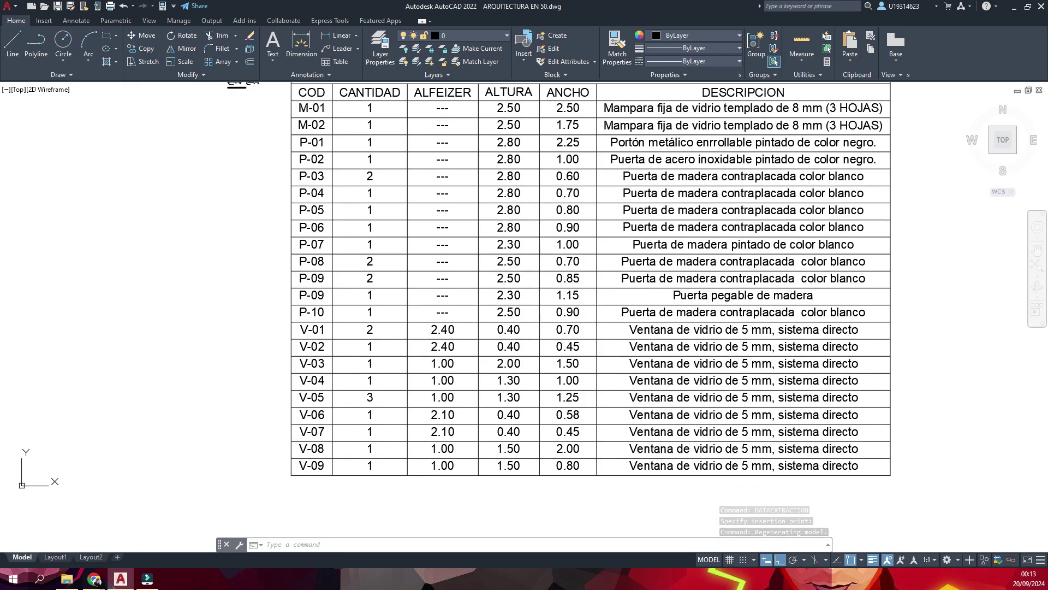
pyautogui.press('Escape')
pyautogui.scroll(1, 433, 177)
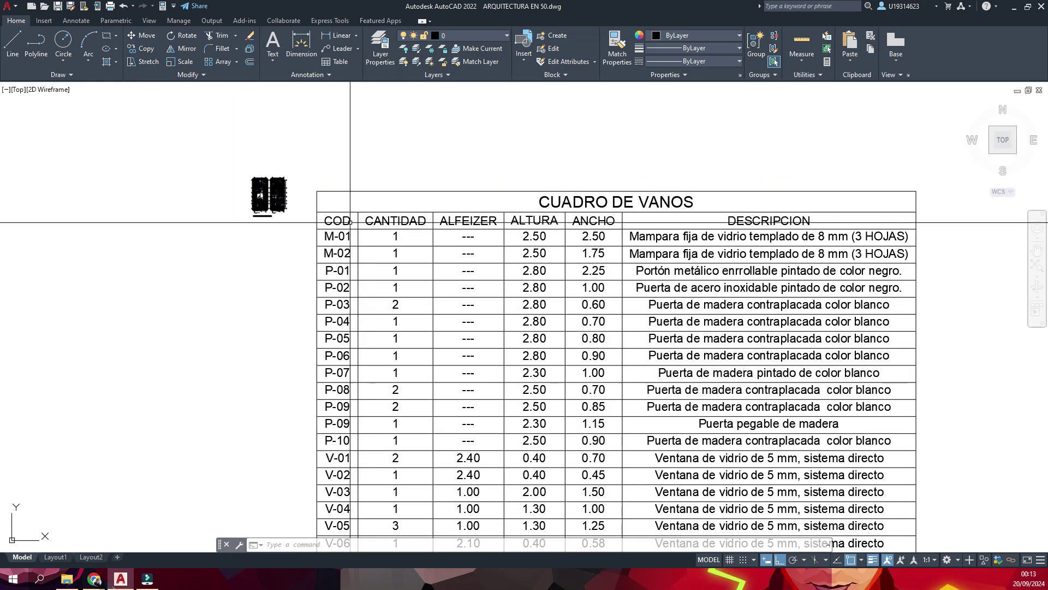
pyautogui.moveTo(604, 348); pyautogui.dragTo(494, 255, button='middle')
pyautogui.click(494, 254)
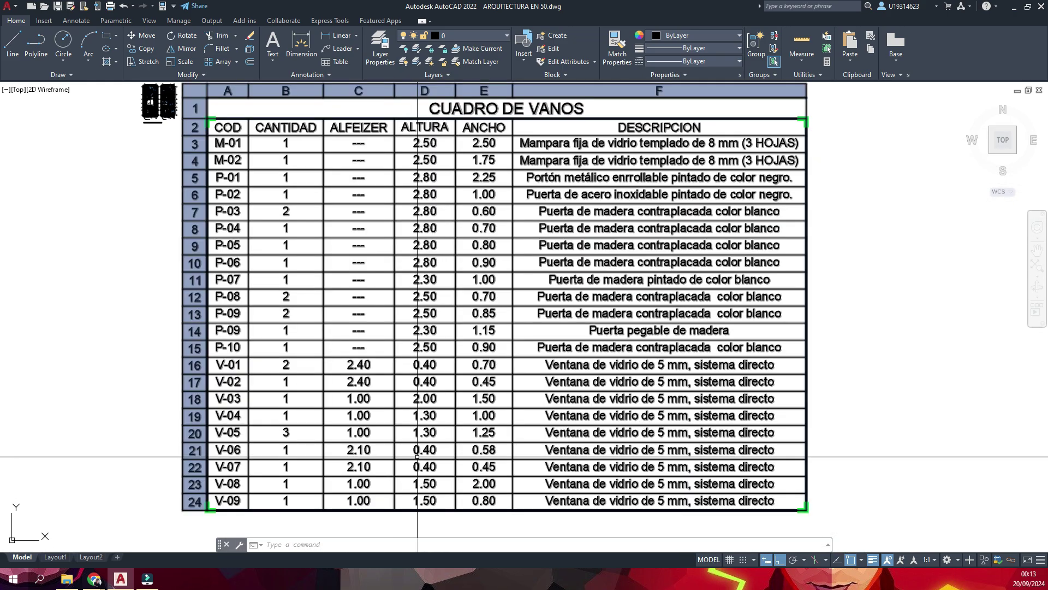
pyautogui.press('Escape')
pyautogui.moveTo(179, 137); pyautogui.dragTo(241, 223, button='middle')
pyautogui.scroll(5, 215, 184)
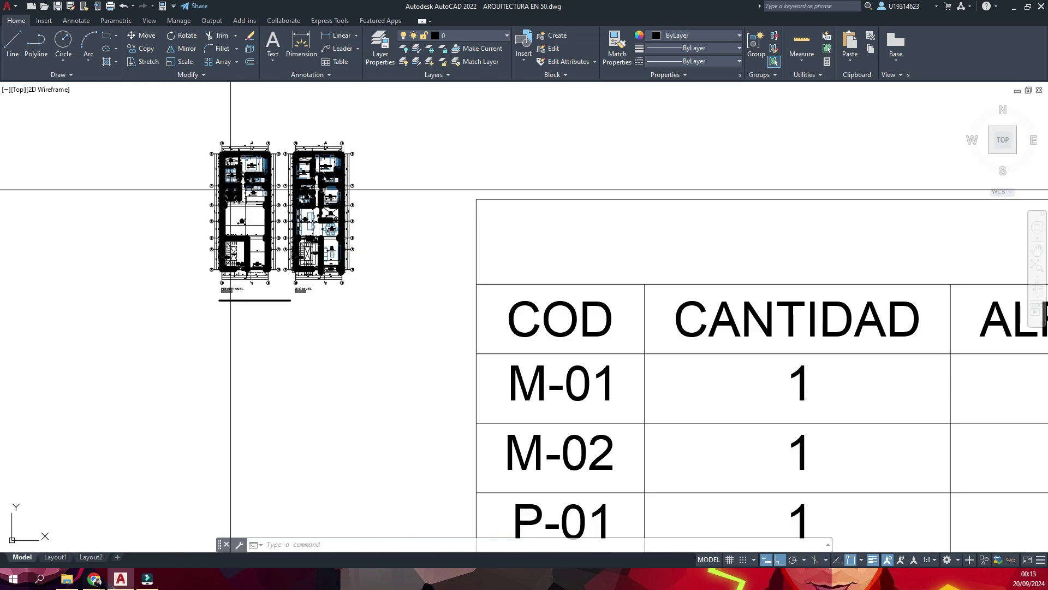
pyautogui.scroll(10, 215, 185)
pyautogui.scroll(2, 215, 185)
pyautogui.scroll(-12, 215, 184)
pyautogui.scroll(-8, 246, 199)
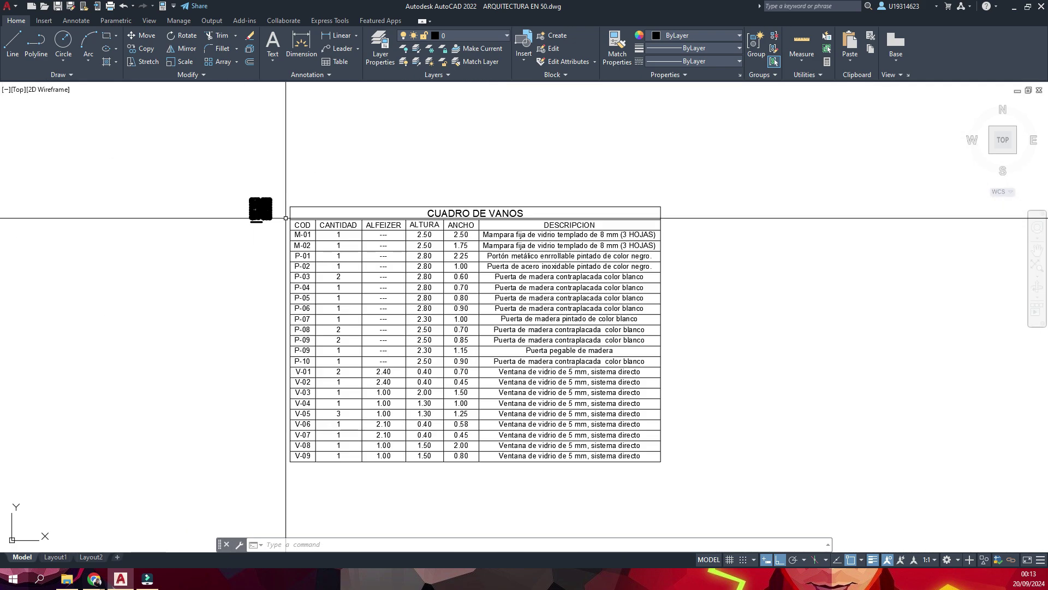
# Step: Scale the CUADRO DE VANOS table down by 0.05 from its top-left corner
pyautogui.click(331, 219)
pyautogui.write('sc')
pyautogui.press('Return')
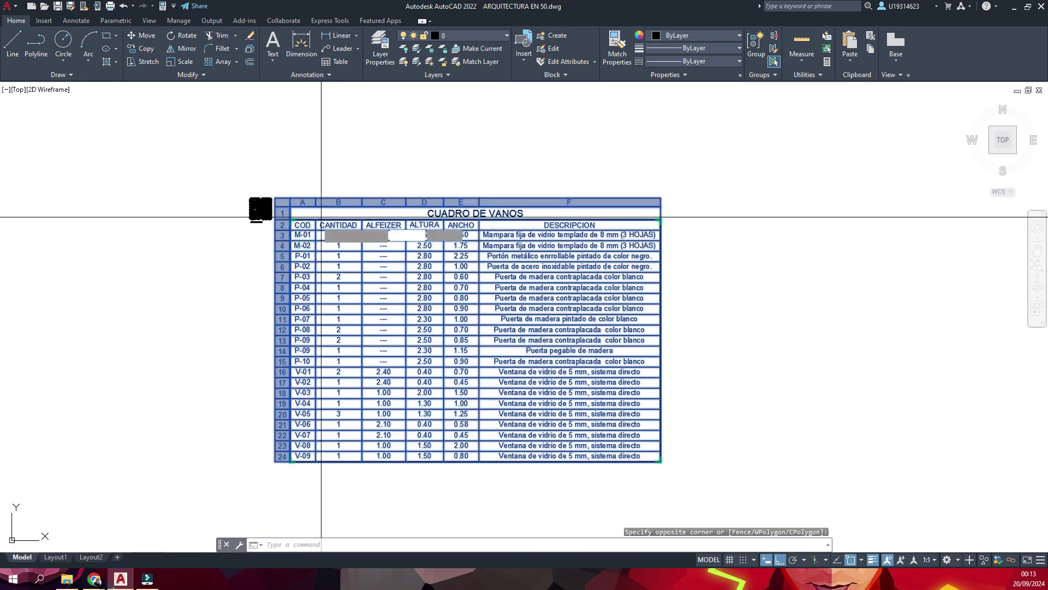
pyautogui.click(307, 218)
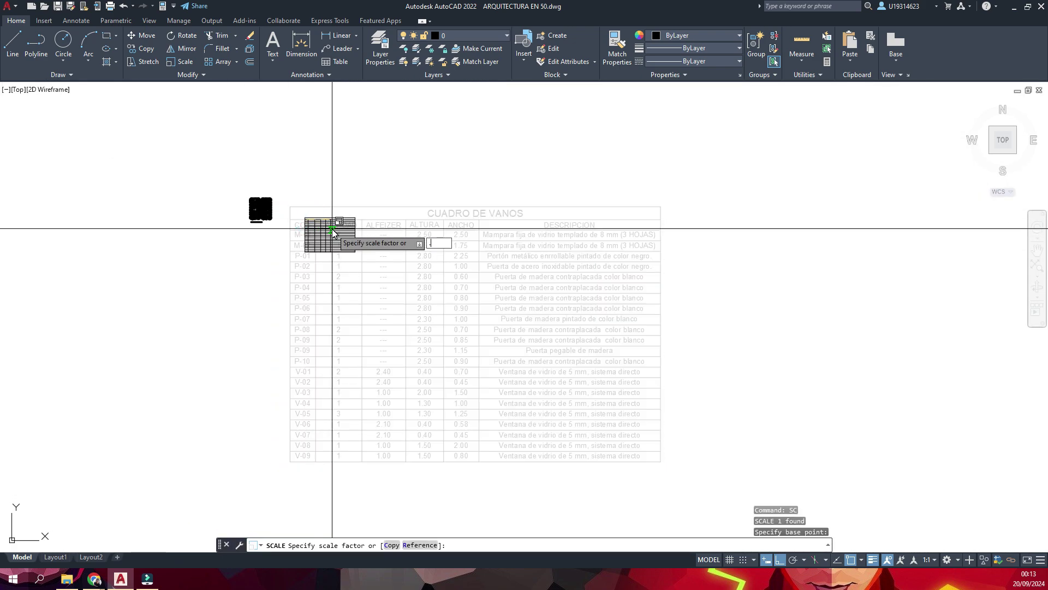
pyautogui.write('01')
pyautogui.press('Return')
pyautogui.scroll(6, 327, 225)
pyautogui.scroll(4, 327, 225)
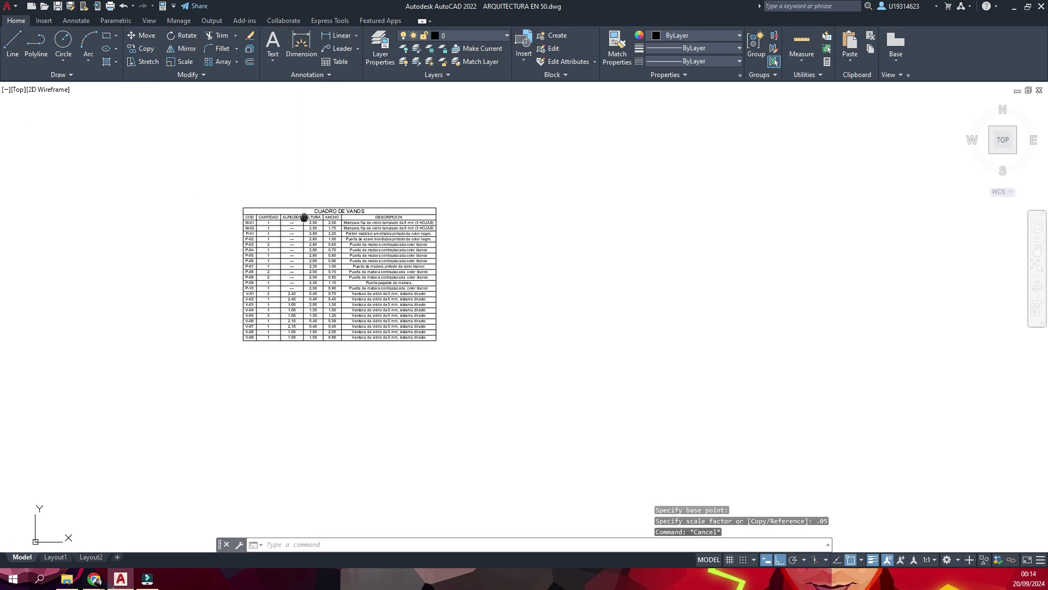
pyautogui.press('Escape')
# Step: Move the scaled table directly below the PRIMER NIVEL and 2DO NIVEL plans
pyautogui.click(425, 194)
pyautogui.click(318, 265)
pyautogui.write('m')
pyautogui.press('Return')
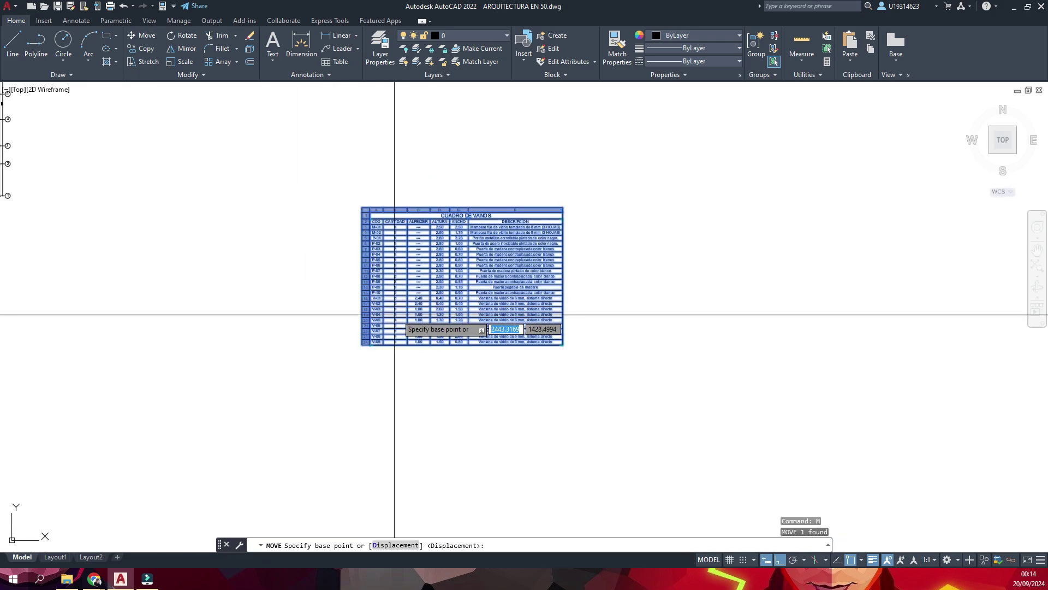
pyautogui.click(448, 309)
pyautogui.scroll(-3, 382, 328)
pyautogui.moveTo(204, 352)
pyautogui.mouseDown(button='middle')
pyautogui.moveTo(318, 336)
pyautogui.moveTo(372, 365)
pyautogui.mouseUp(button='middle')
pyautogui.click(243, 343)
pyautogui.press('Escape')
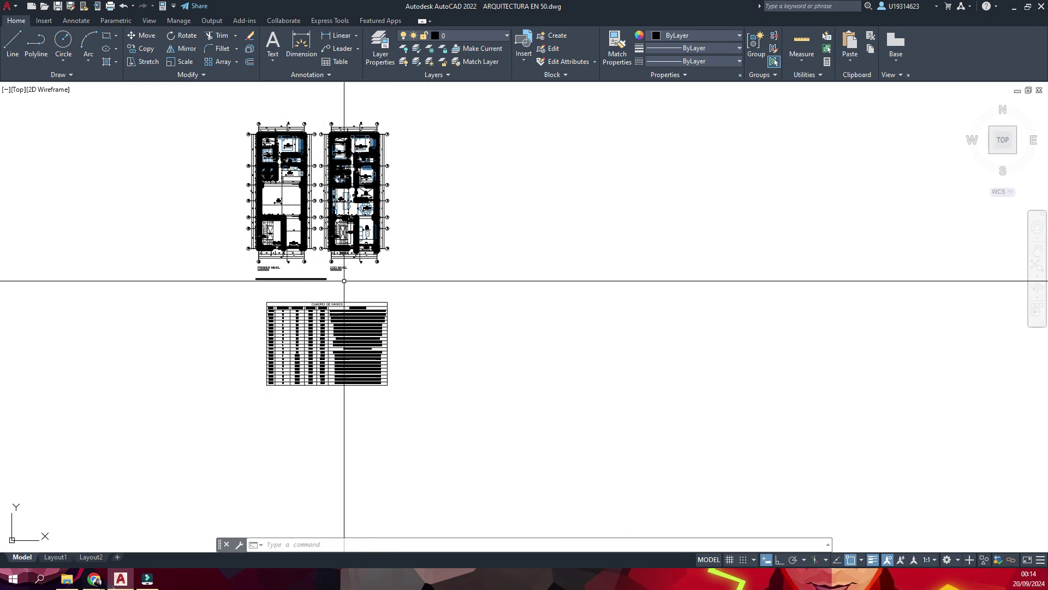
pyautogui.moveTo(346, 281); pyautogui.dragTo(381, 285, button='middle')
pyautogui.scroll(2, 377, 240)
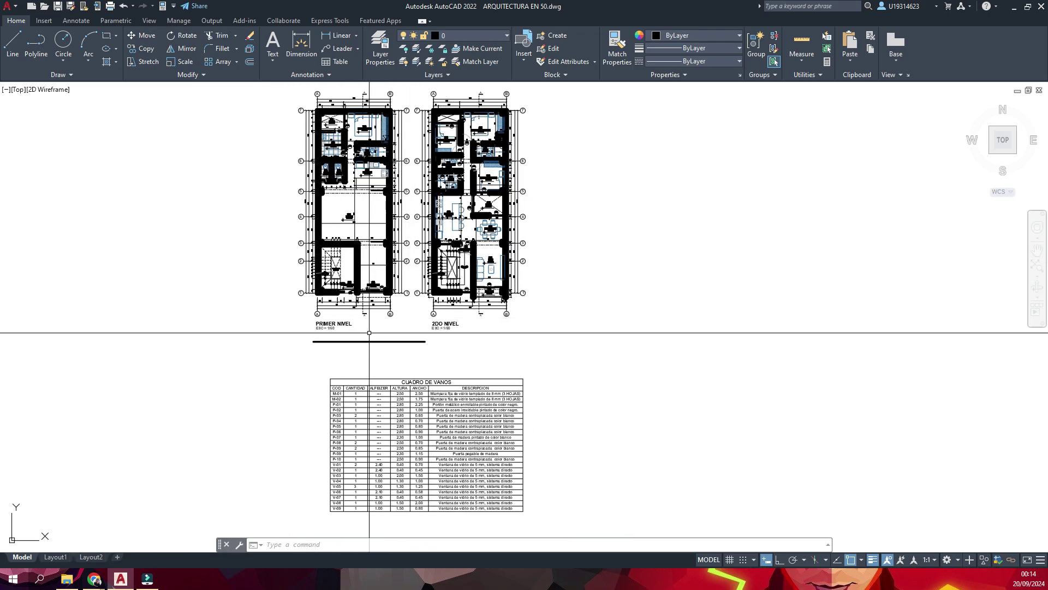
pyautogui.moveTo(374, 333); pyautogui.dragTo(386, 339, button='middle')
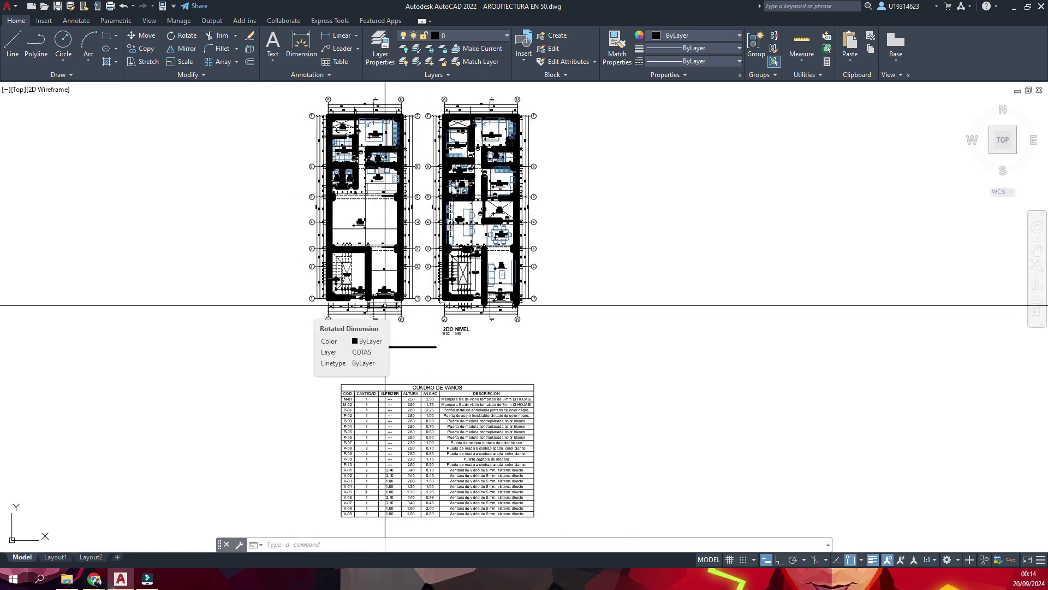